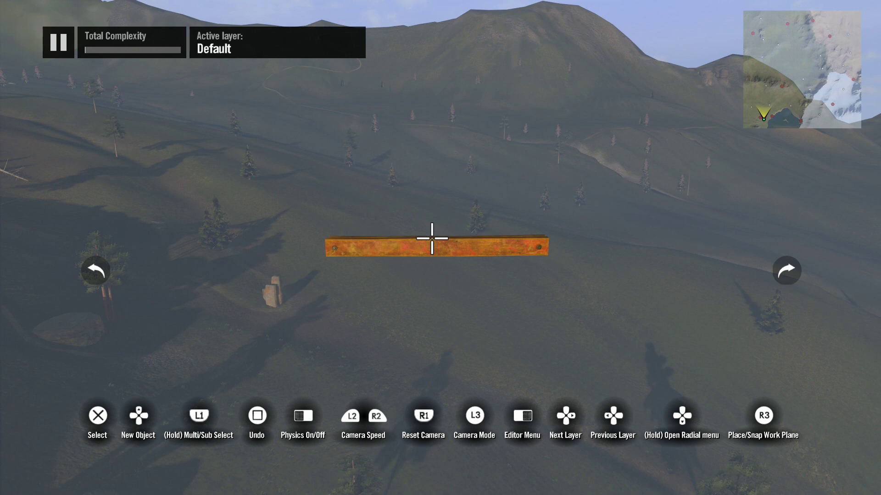
pyautogui.press('Escape')
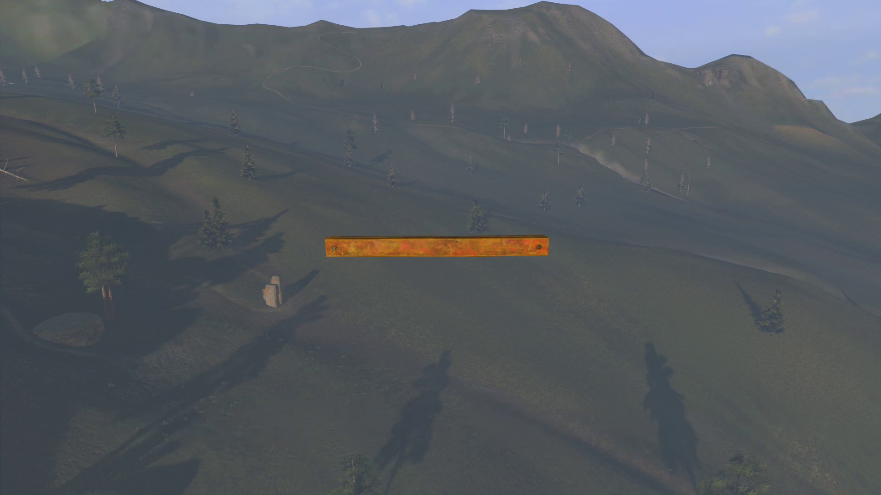
pyautogui.press('Down')
pyautogui.press('Down')
pyautogui.press('Down')
pyautogui.press('Down')
pyautogui.press('Down')
pyautogui.press('Return')
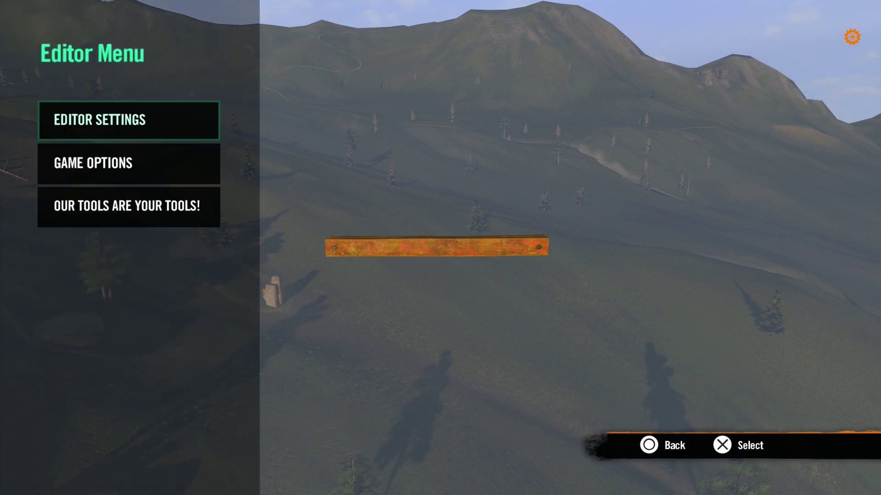
pyautogui.press('Escape')
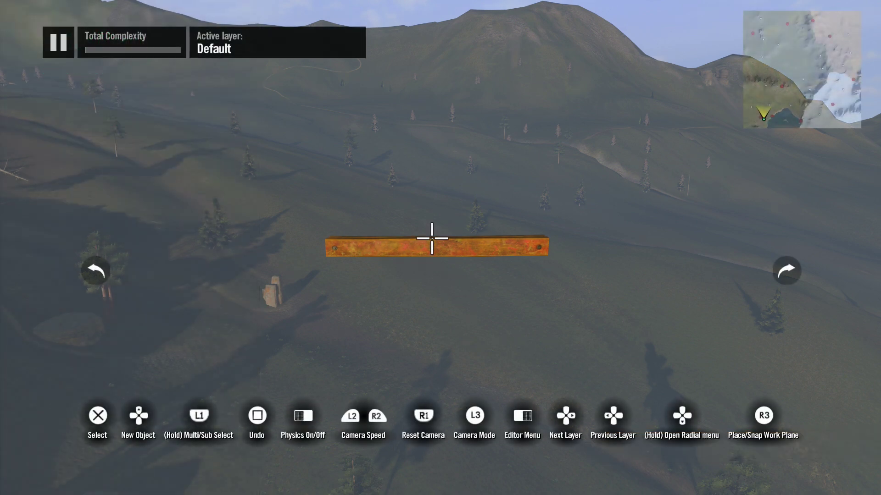
# - Open the editor settings, raise the cursor sensitivity to 65 and try the faster cursor
pyautogui.press('Down')
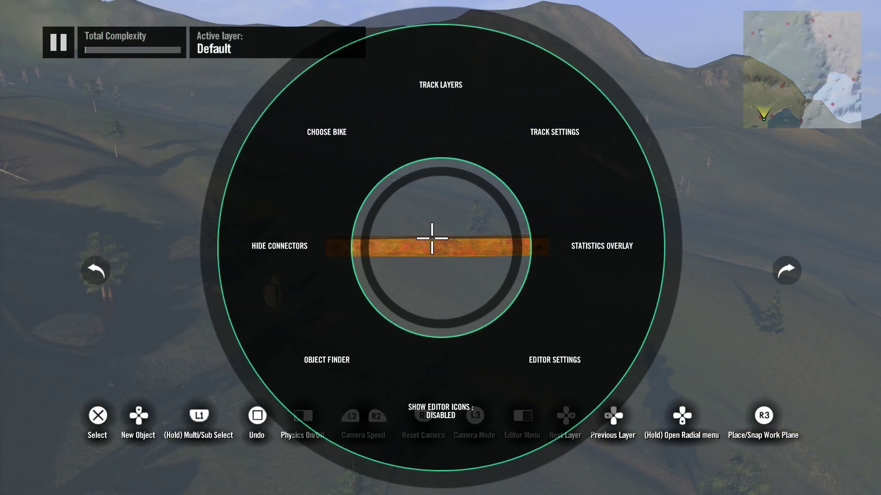
pyautogui.press('Return')
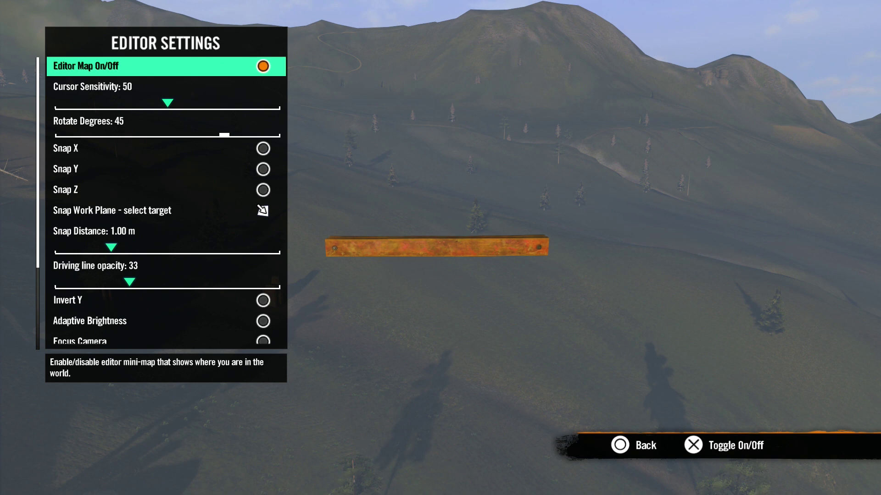
pyautogui.press('Escape')
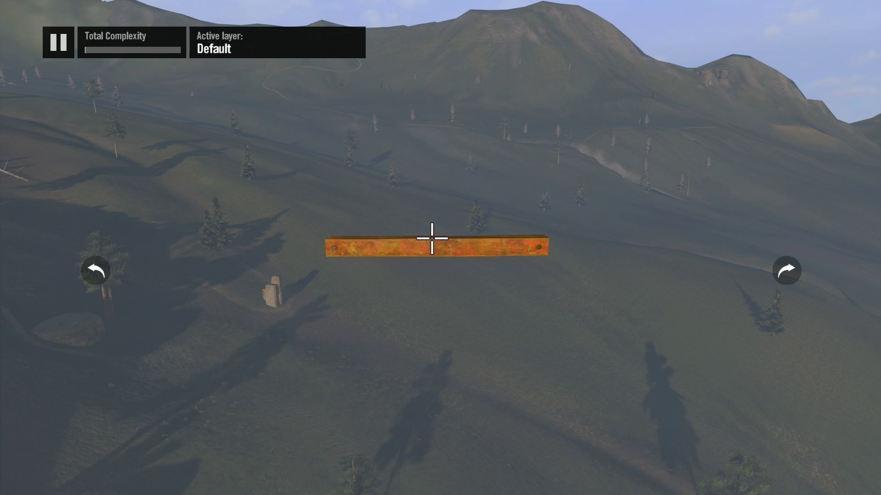
pyautogui.press('Escape')
pyautogui.press('Down')
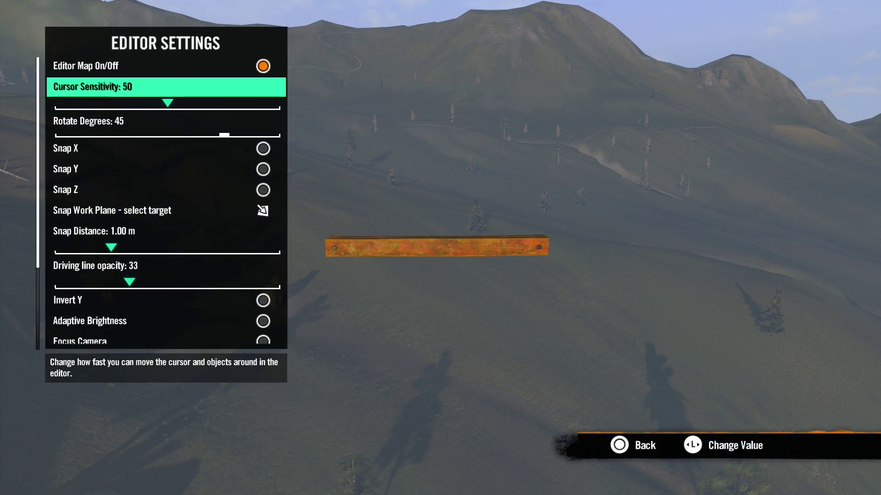
pyautogui.press('Right')
pyautogui.press('Right')
pyautogui.press('Right')
pyautogui.press('Right')
pyautogui.press('Right')
pyautogui.press('Right')
pyautogui.press('Right')
pyautogui.press('Right')
pyautogui.press('Right')
pyautogui.press('Right')
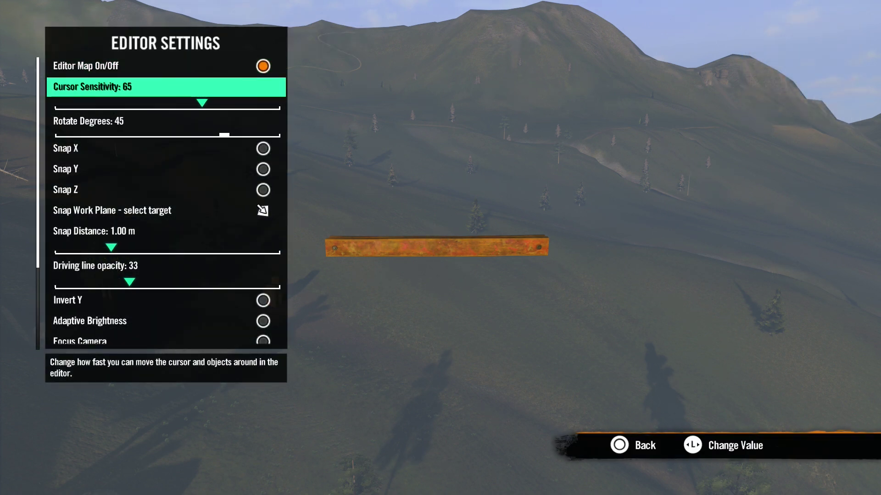
pyautogui.press('Escape')
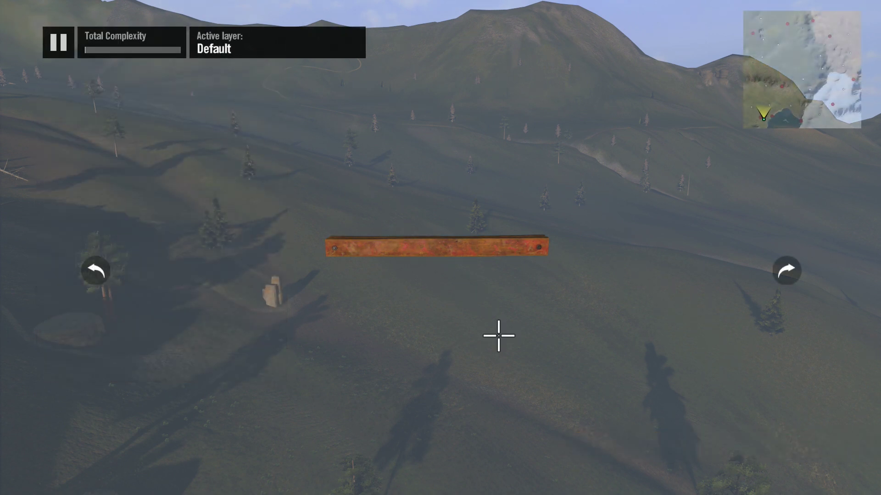
# - Lower the cursor sensitivity, try the slower cursor over the beam, and return the sensitivity to 50
pyautogui.press('Escape')
pyautogui.press('Left')
pyautogui.press('Left')
pyautogui.press('Left')
pyautogui.press('Left')
pyautogui.press('Left')
pyautogui.press('Left')
pyautogui.press('Left')
pyautogui.press('Left')
pyautogui.press('Left')
pyautogui.press('Left')
pyautogui.press('Left')
pyautogui.press('Left')
pyautogui.press('Left')
pyautogui.press('Left')
pyautogui.press('Left')
pyautogui.press('Left')
pyautogui.press('Left')
pyautogui.press('Left')
pyautogui.press('Left')
pyautogui.press('Left')
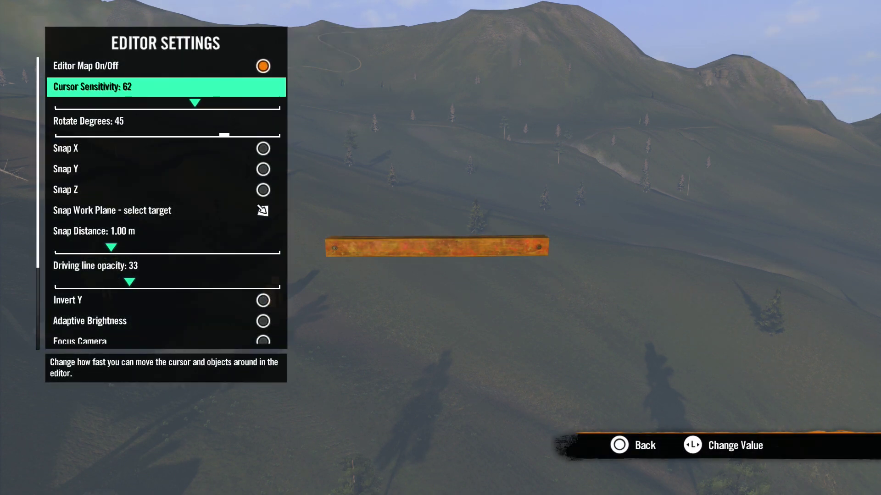
pyautogui.press('Escape')
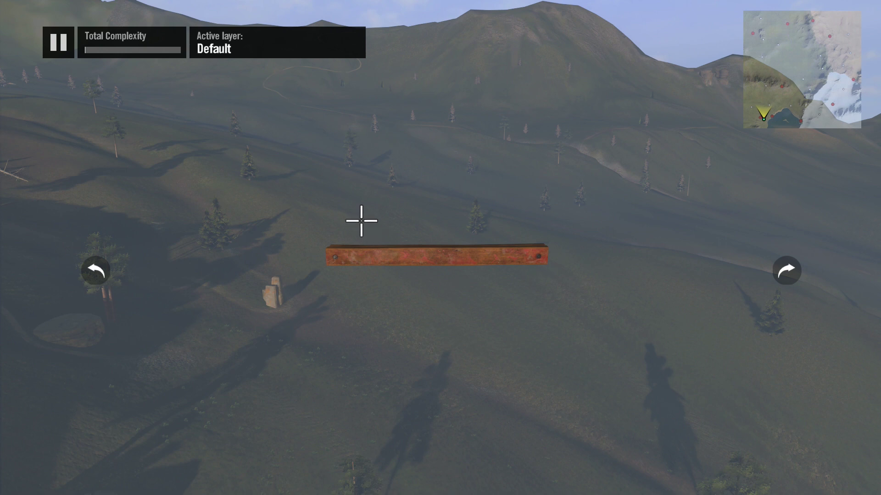
pyautogui.press('Escape')
# - Try out the Rotate Degrees value by rotating the beam in fixed 45-degree increments
pyautogui.press('Down')
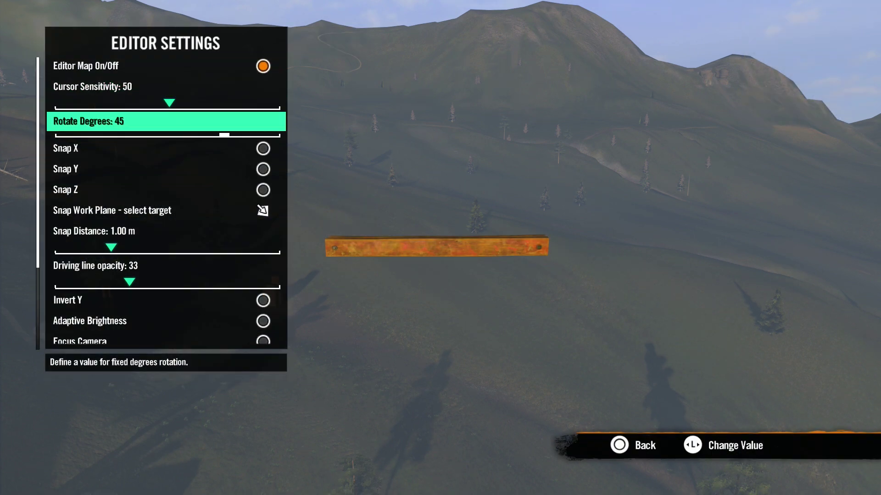
pyautogui.press('Escape')
pyautogui.press('Right')
pyautogui.press('Right')
pyautogui.press('Right')
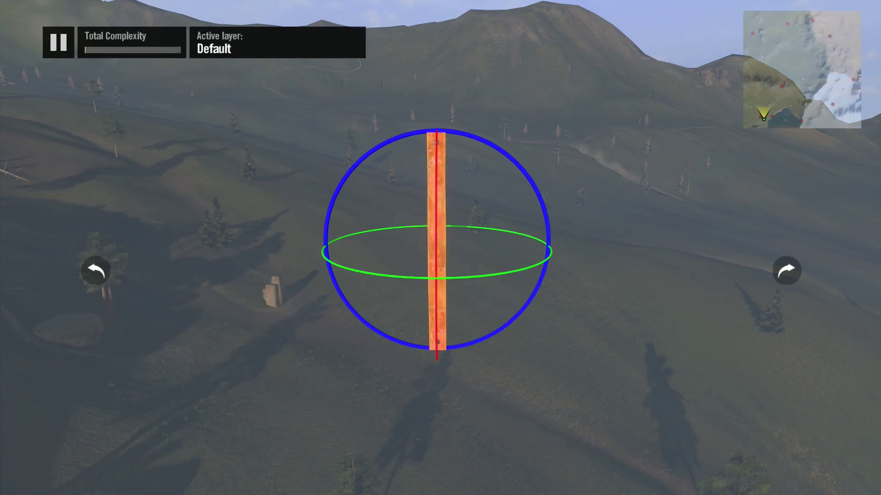
pyautogui.press('e')
pyautogui.press('e')
pyautogui.press('e')
pyautogui.press('e')
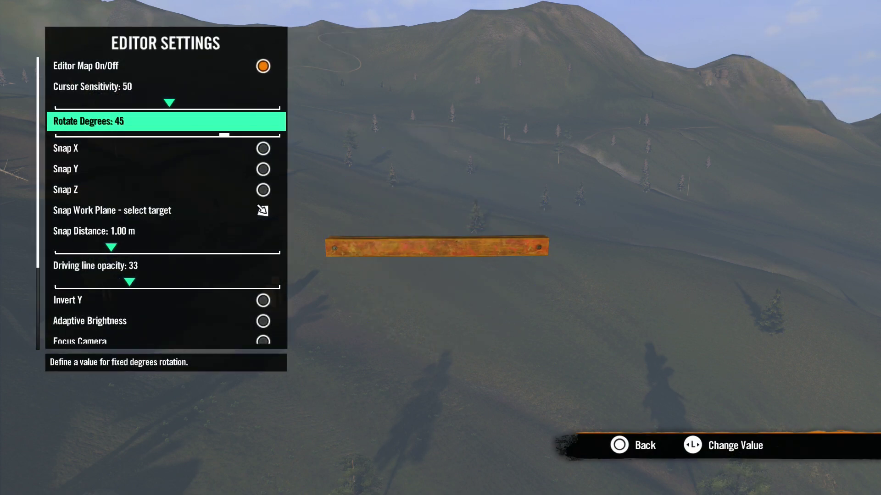
# - Look over the snap options in the editor settings and turn on Snap X, Snap Y and Snap Z
pyautogui.press('Down')
pyautogui.press('Down')
pyautogui.press('Down')
pyautogui.press('Down')
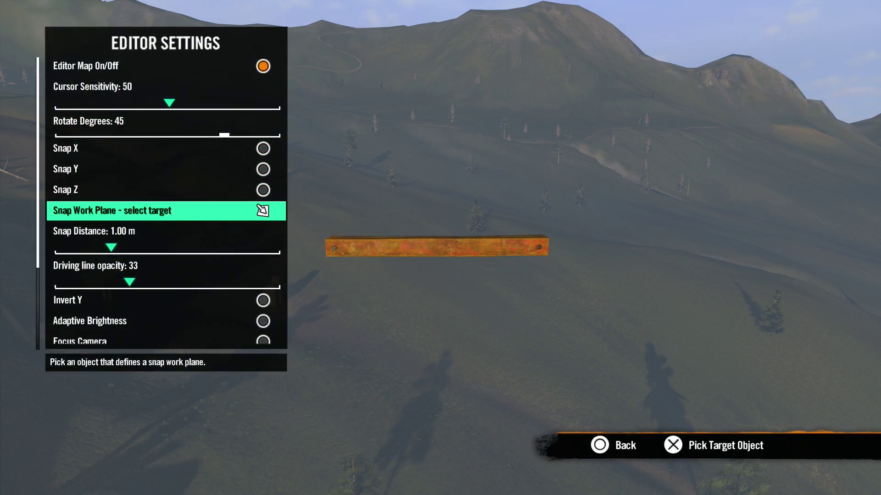
pyautogui.press('Down')
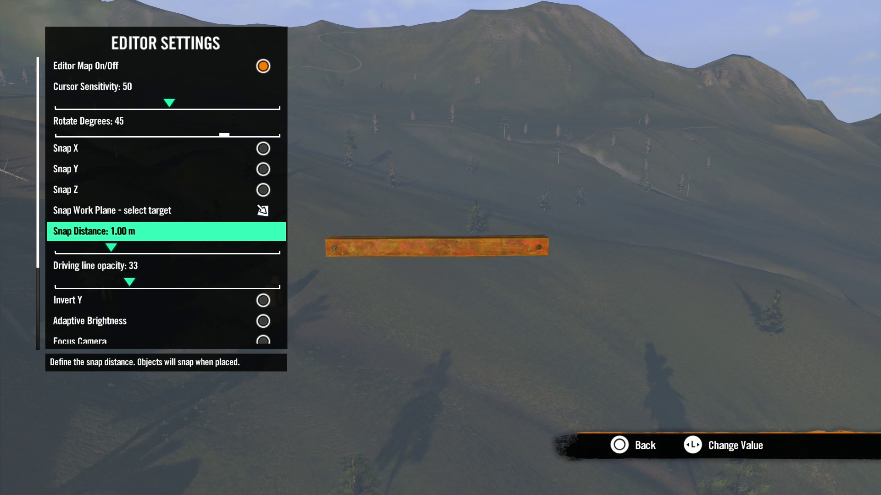
pyautogui.press('Up')
pyautogui.press('Up')
pyautogui.press('Up')
pyautogui.press('Up')
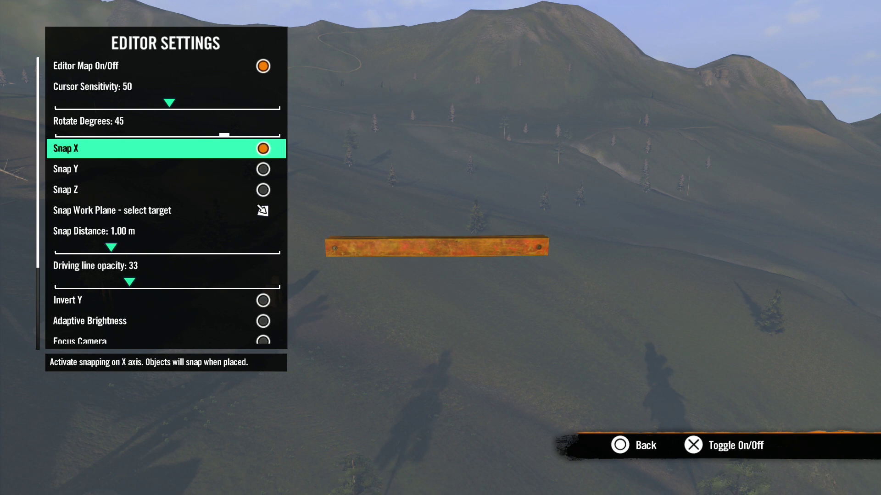
pyautogui.press('Down')
pyautogui.press('Return')
pyautogui.press('Down')
pyautogui.press('Return')
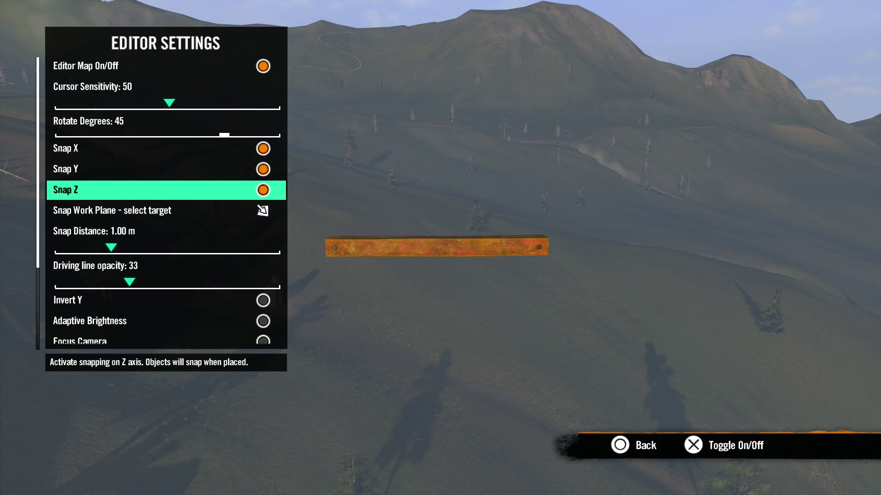
# - Pick the beam as the snap work plane target and display the work plane on it
pyautogui.press('Down')
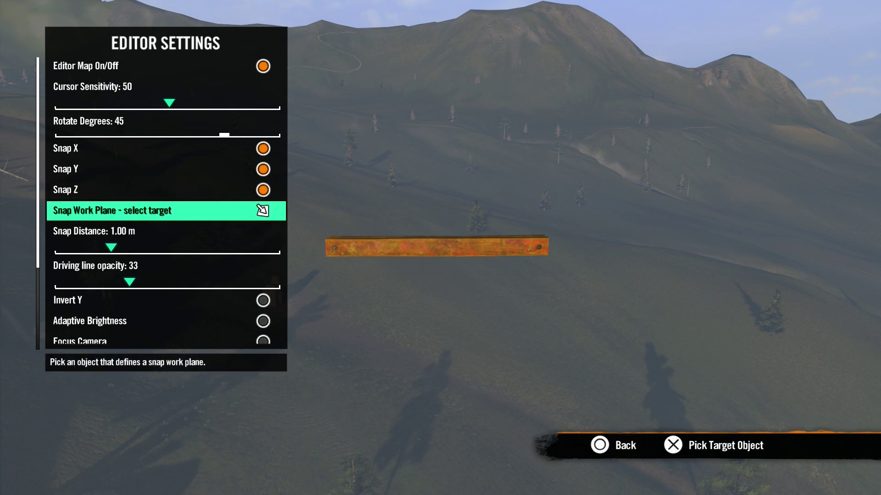
pyautogui.press('Return')
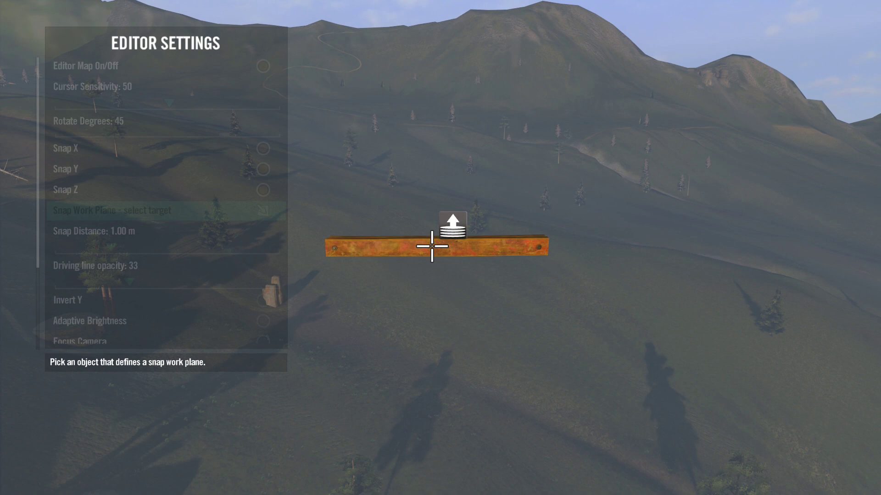
pyautogui.press('Return')
pyautogui.press('Escape')
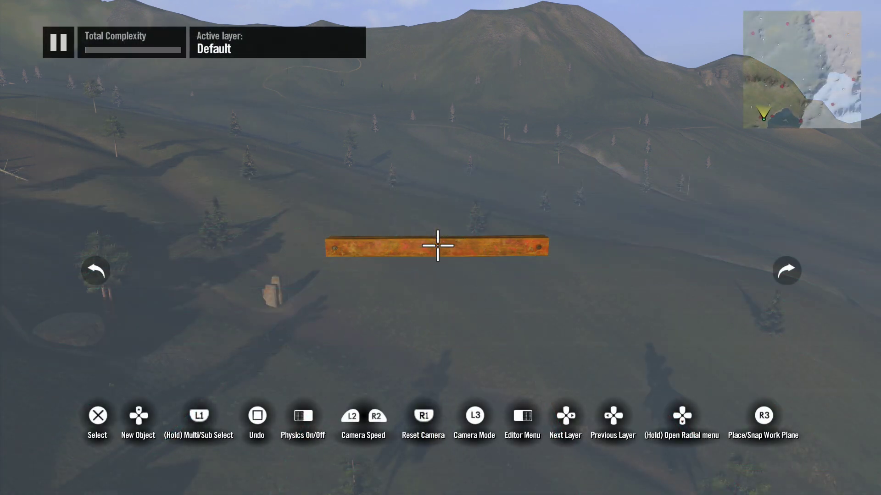
pyautogui.press('g')
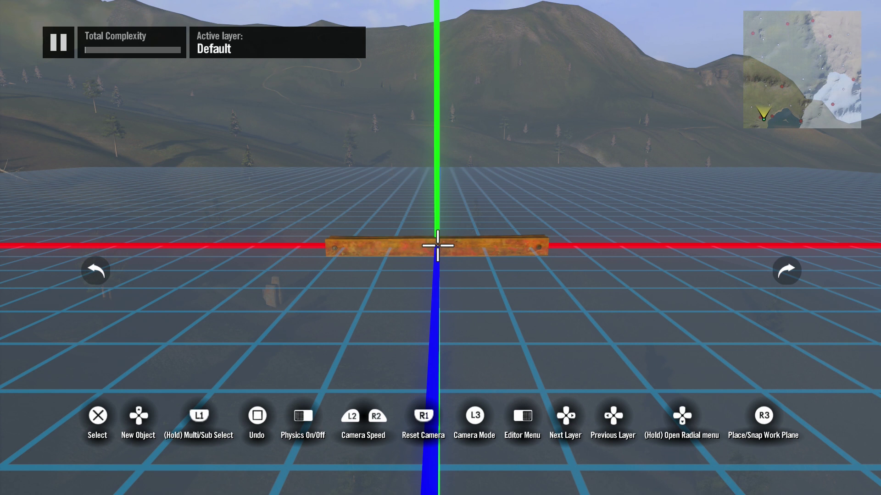
# - Copy the beam repeatedly straight up the vertical axis, one snap distance apart, to form an evenly spaced stack
pyautogui.press('Return')
pyautogui.press('c')
pyautogui.press('Up')
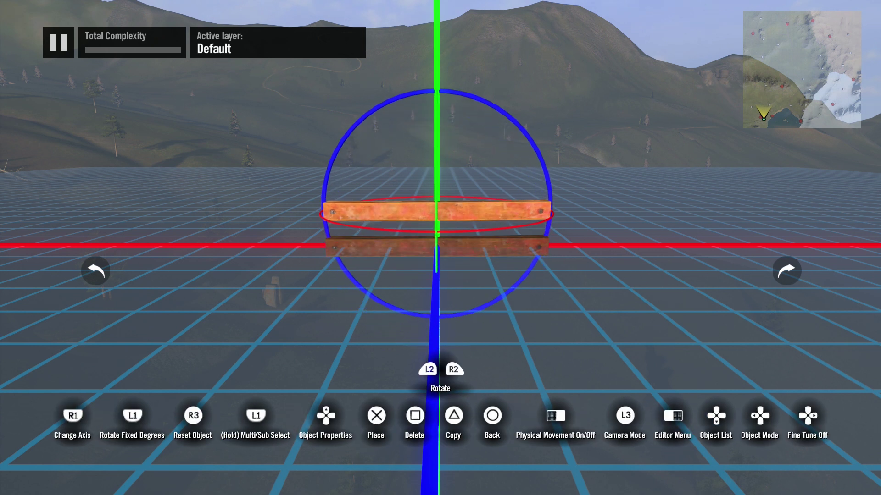
pyautogui.press('c')
pyautogui.press('Up')
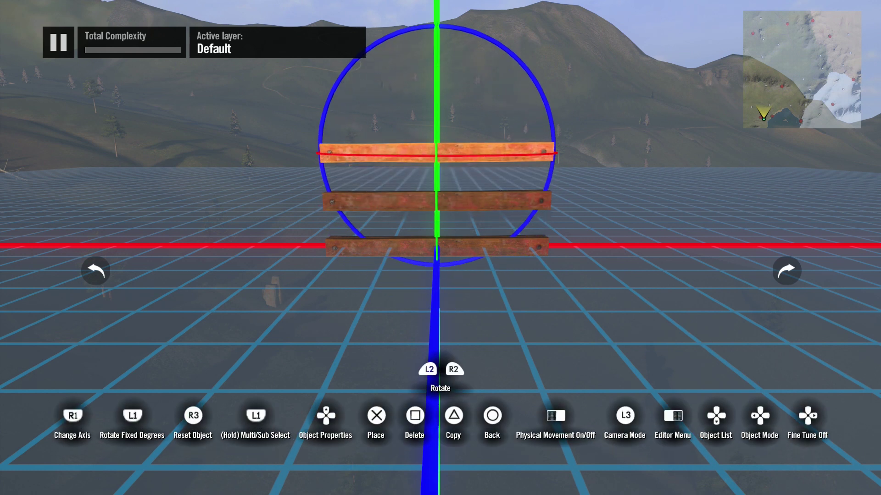
pyautogui.press('c')
pyautogui.press('Up')
pyautogui.press('c')
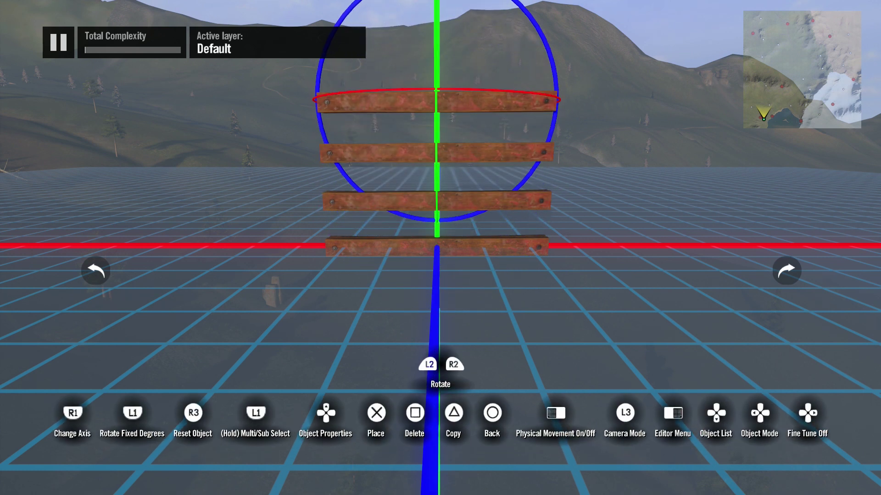
pyautogui.press('Up')
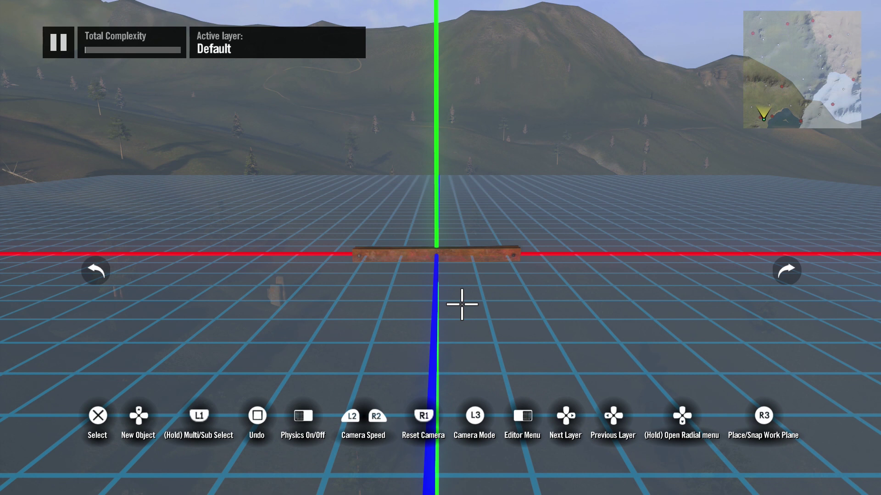
# - Rotate the snap work plane to a sideways tilt and place it at the beam
pyautogui.click(438, 305)
pyautogui.press('q')
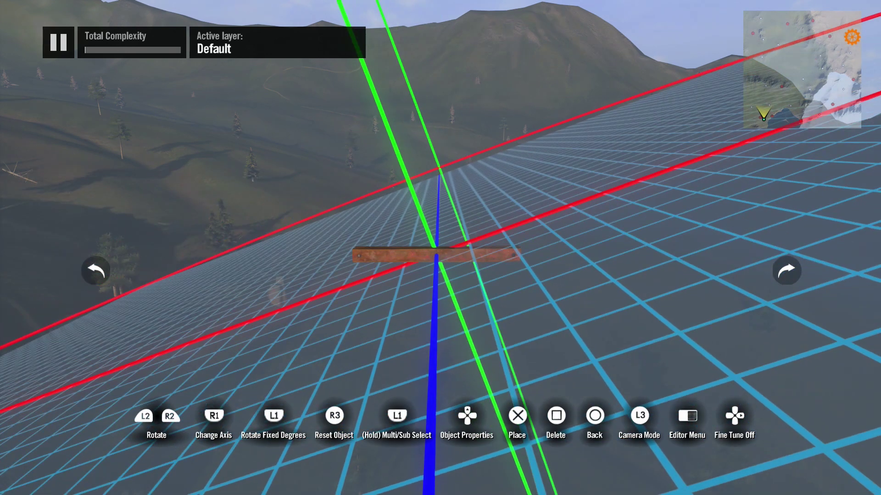
pyautogui.press('Return')
# - Copy the beam and rotate the copy to match the tilted work plane, continuing with further snapped copies
pyautogui.click(404, 256)
pyautogui.press('c')
pyautogui.press('q')
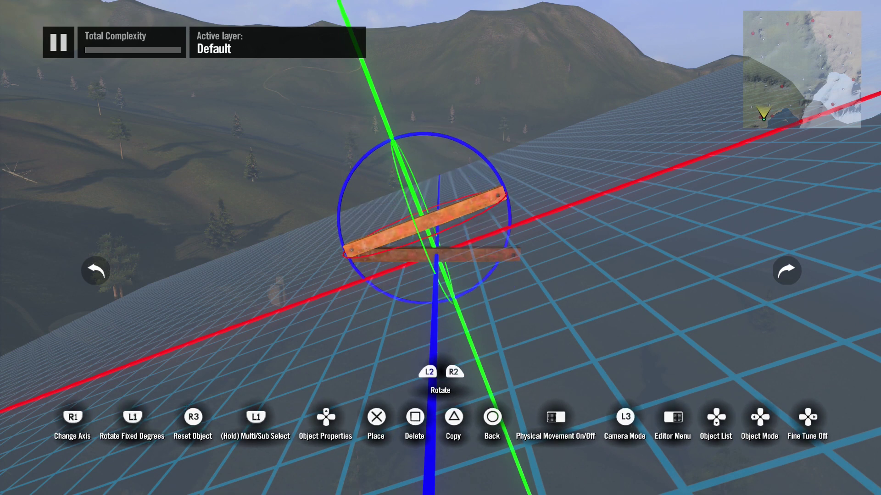
pyautogui.press('c')
pyautogui.press('c')
pyautogui.press('c')
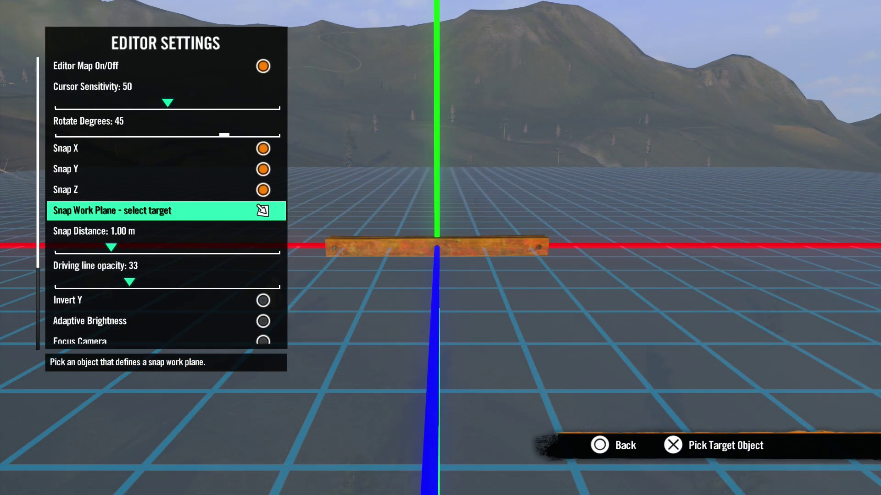
# - Try snap distances of 0.41 m and 1.33 m on the work plane grid and return to 1.00 m
pyautogui.press('Down')
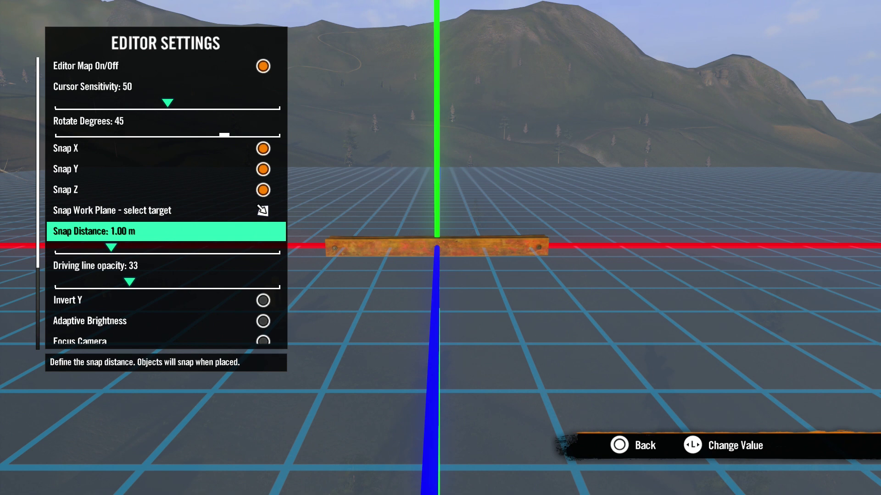
pyautogui.press('Left')
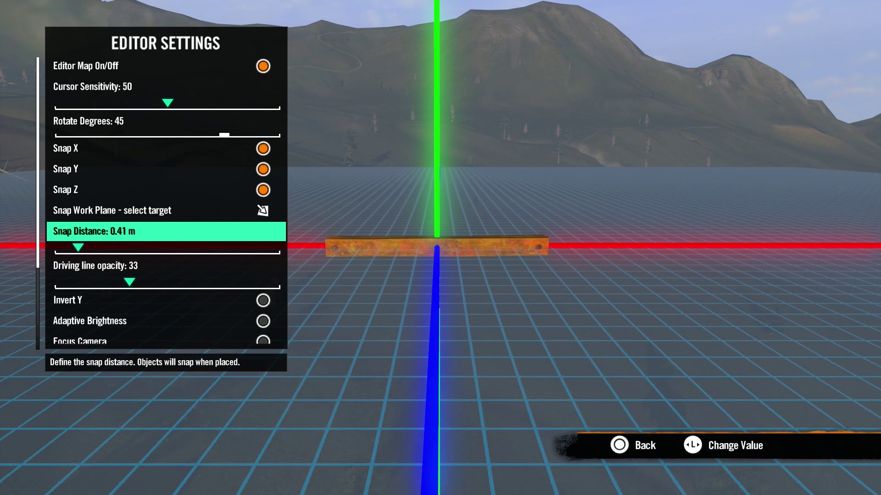
pyautogui.press('Right')
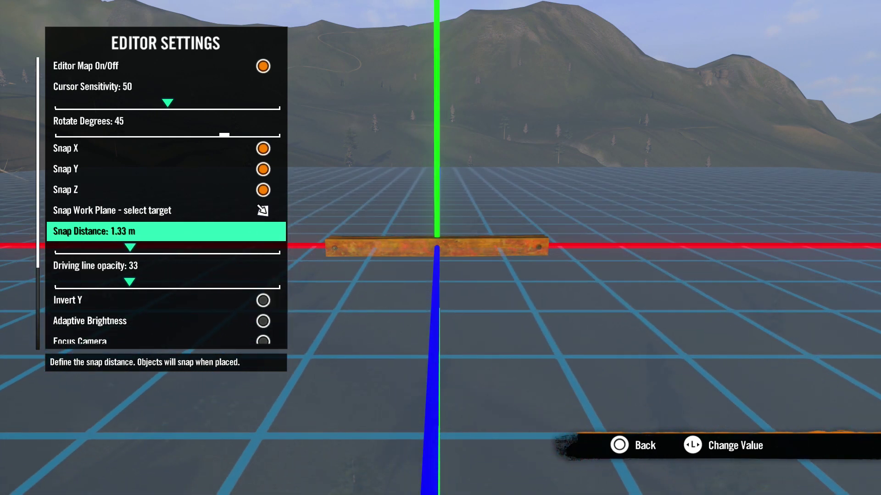
pyautogui.press('Left')
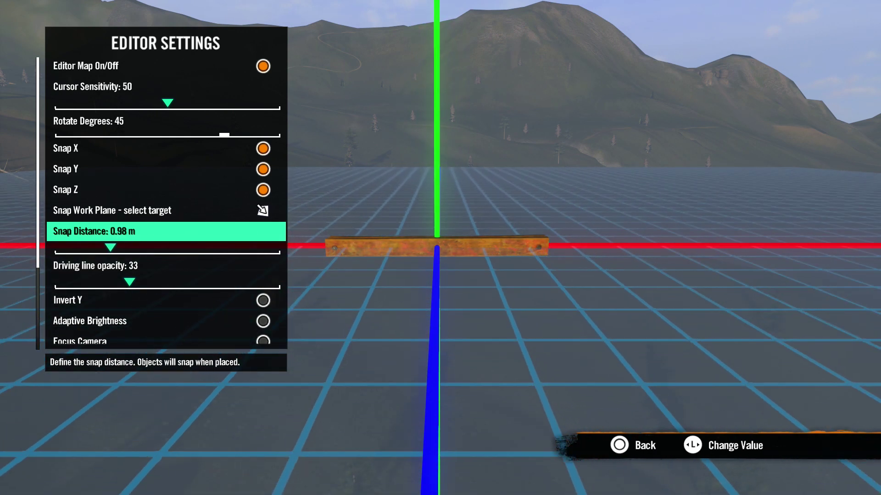
pyautogui.press('Right')
pyautogui.press('Left')
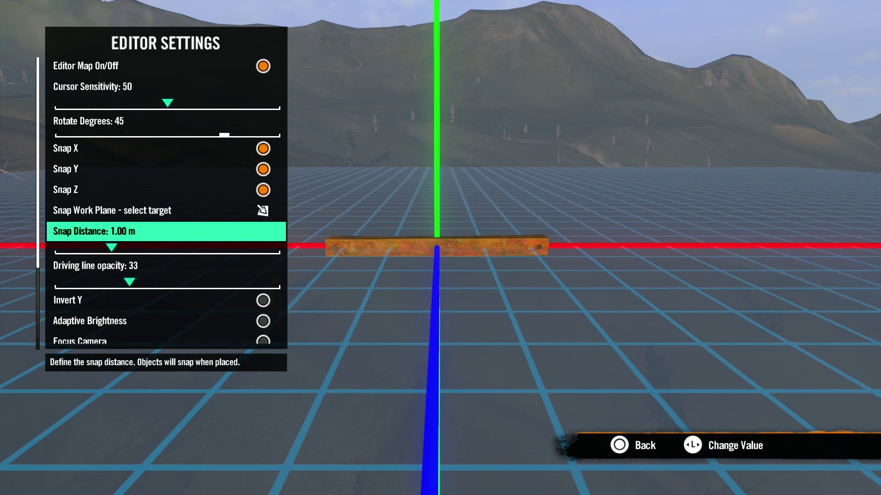
# - Leave the editor settings and copy the beam one snap distance straight up
pyautogui.press('Escape')
pyautogui.press('c')
pyautogui.press('Up')
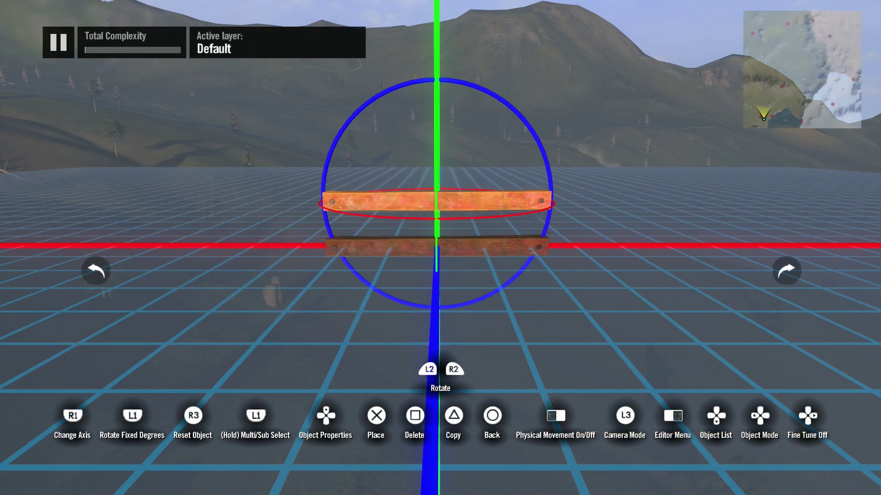
# - Stack further copies of the beam straight up, each one snap distance above the last
pyautogui.press('c')
pyautogui.press('Up')
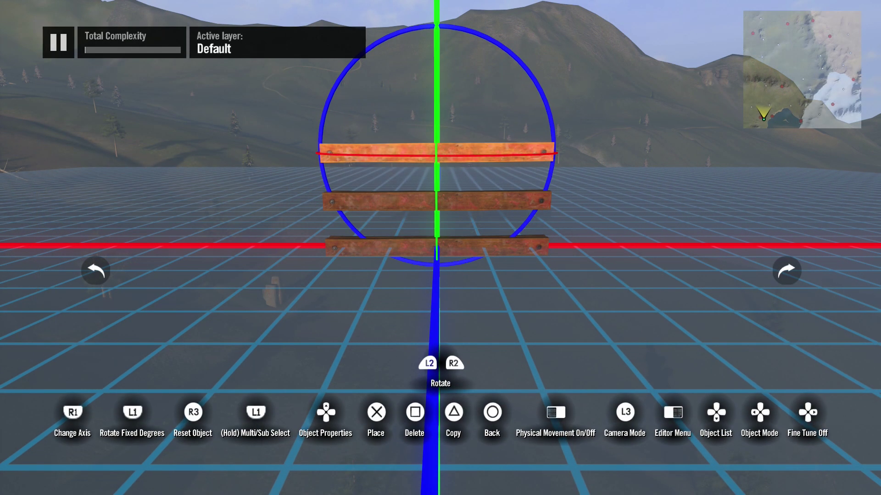
pyautogui.hotkey('ctrl', 'c')
pyautogui.press('Up')
pyautogui.hotkey('ctrl', 'c')
pyautogui.press('Up')
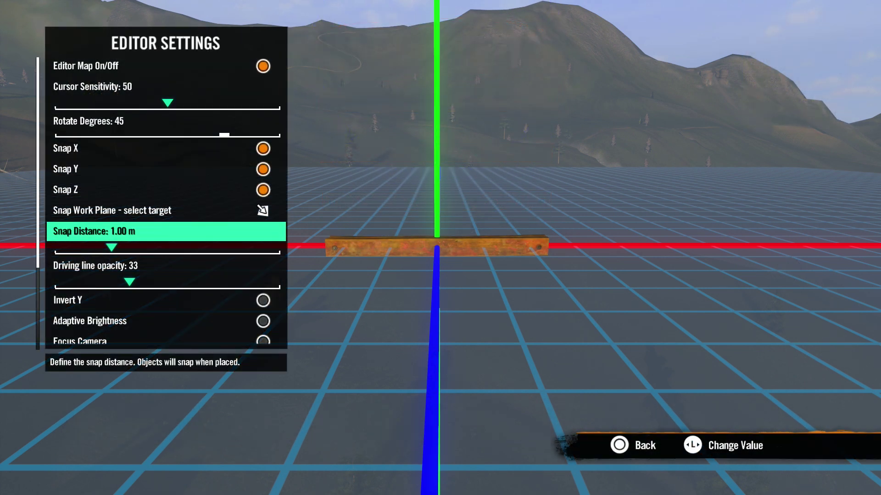
# - Try driving line opacity values of 19 and 77 in the editor settings and return to 33
pyautogui.press('Down')
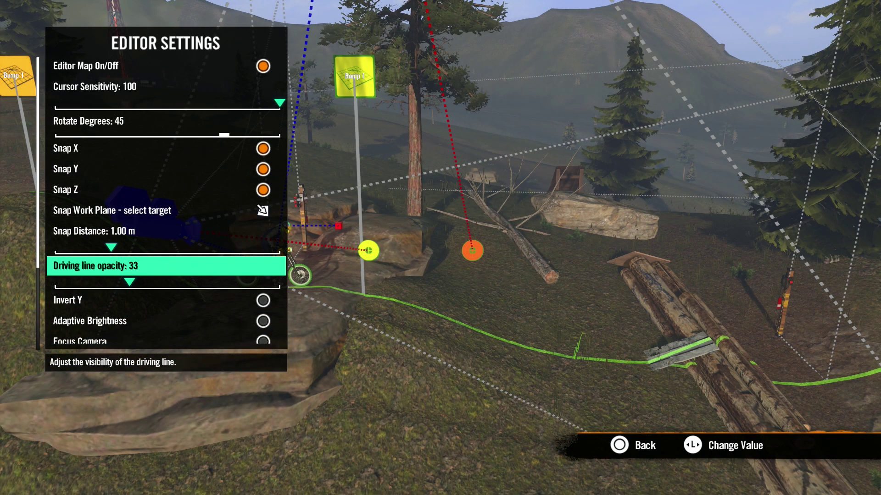
pyautogui.press('Left')
pyautogui.press('Left')
pyautogui.press('Left')
pyautogui.press('Left')
pyautogui.press('Left')
pyautogui.press('Left')
pyautogui.press('Left')
pyautogui.press('Left')
pyautogui.press('Left')
pyautogui.press('Left')
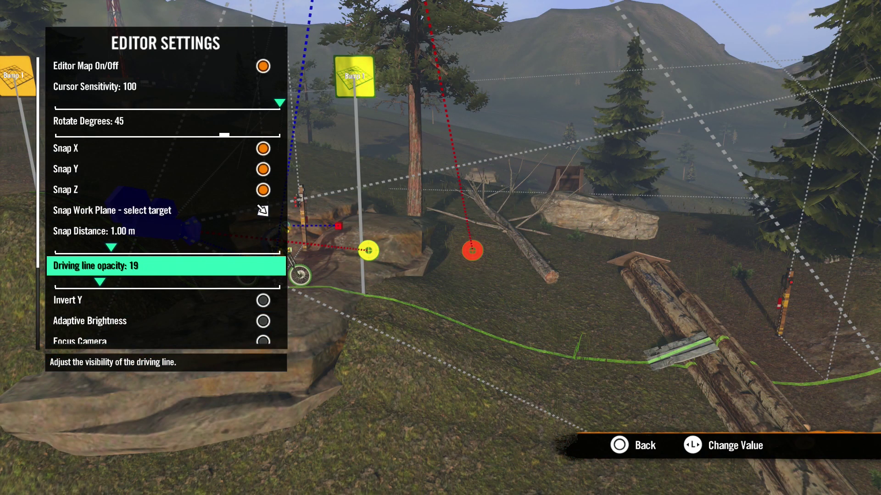
pyautogui.press('Right')
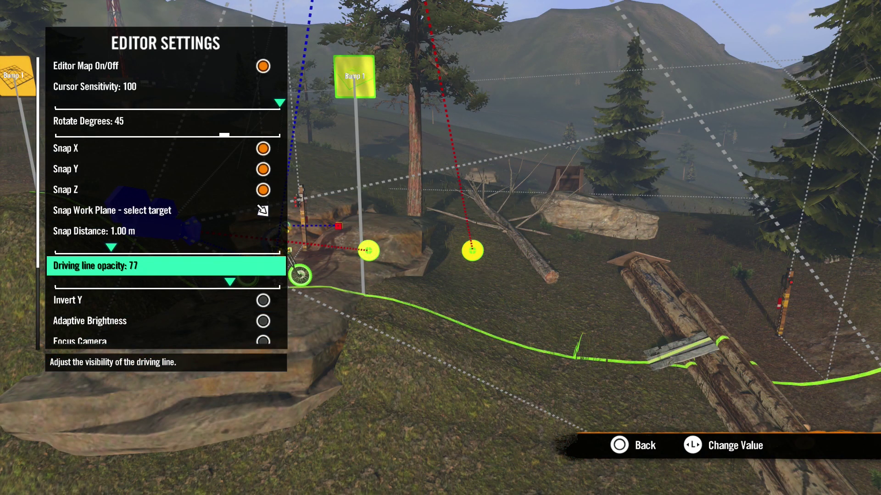
pyautogui.press('Left')
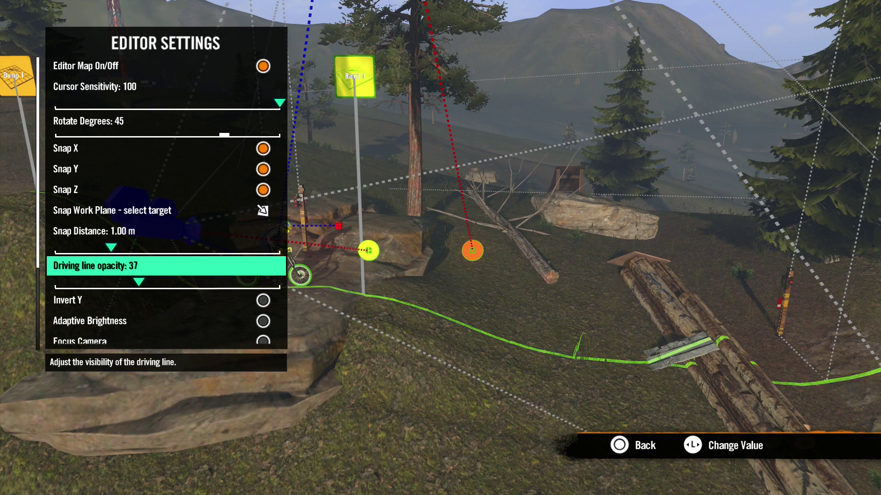
pyautogui.press('Right')
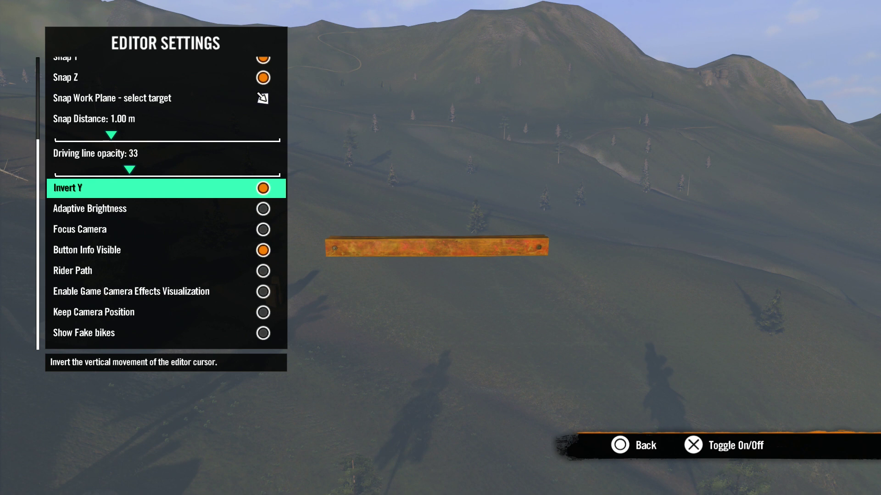
# - Enable Adaptive Brightness and Focus Camera in the editor settings
pyautogui.press('Down')
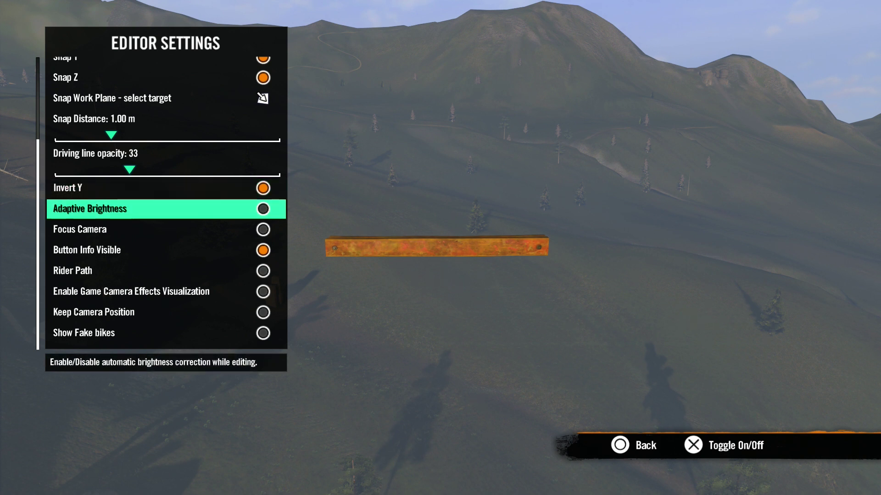
pyautogui.press('Return')
pyautogui.press('Down')
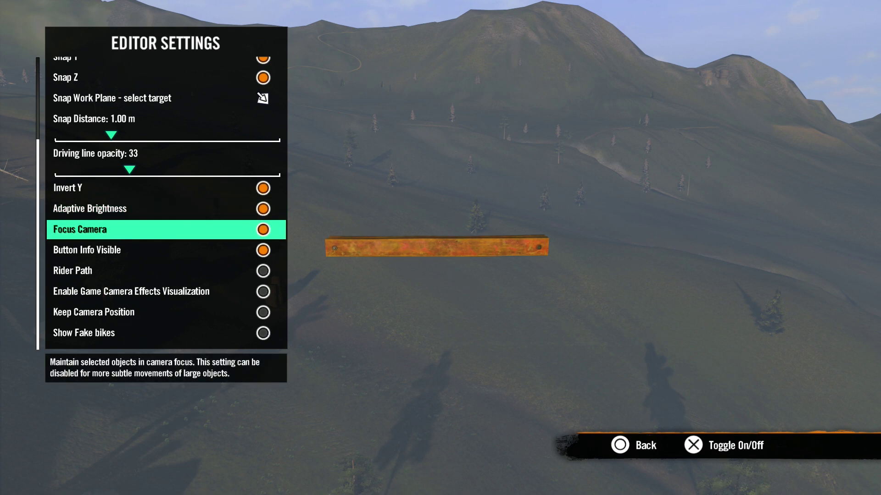
pyautogui.press('Return')
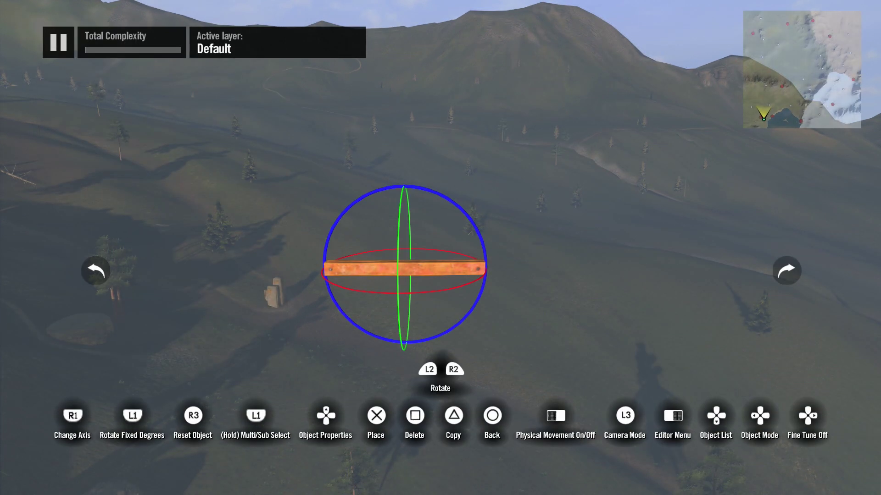
# - Move the selected beam sideways to the left to test how the Focus Camera setting affects the view
pyautogui.press('Left')
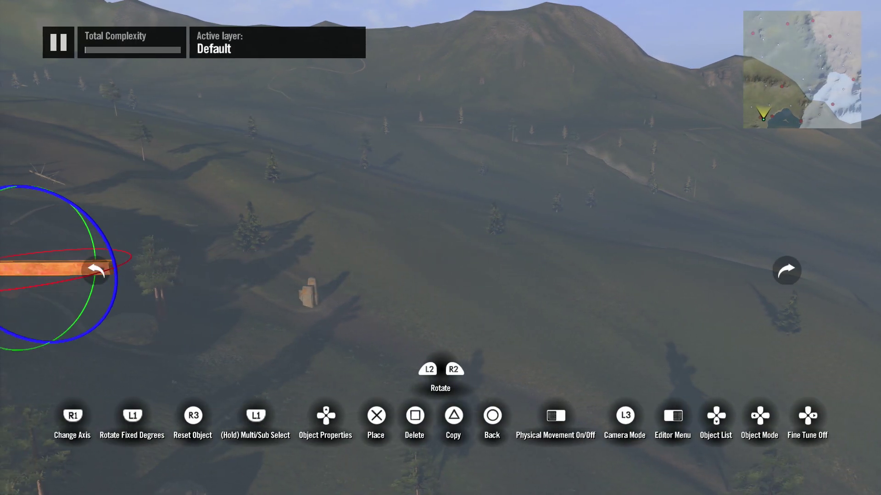
pyautogui.press('Left')
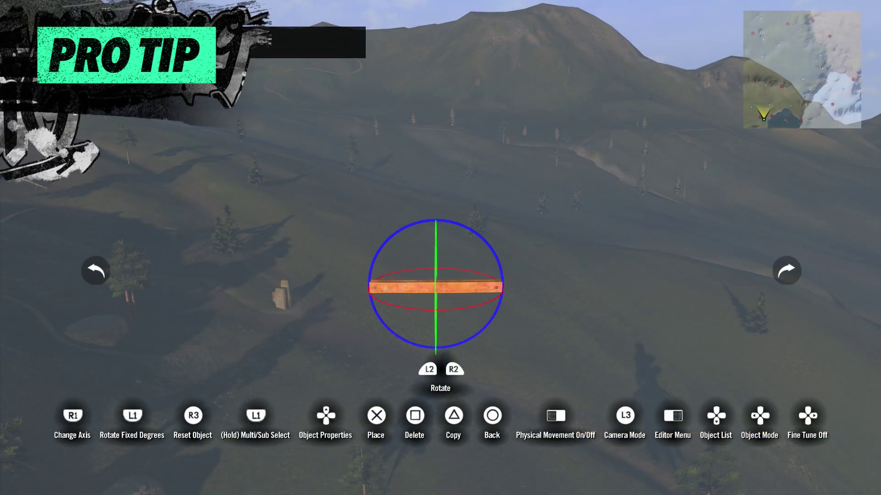
pyautogui.press('Left')
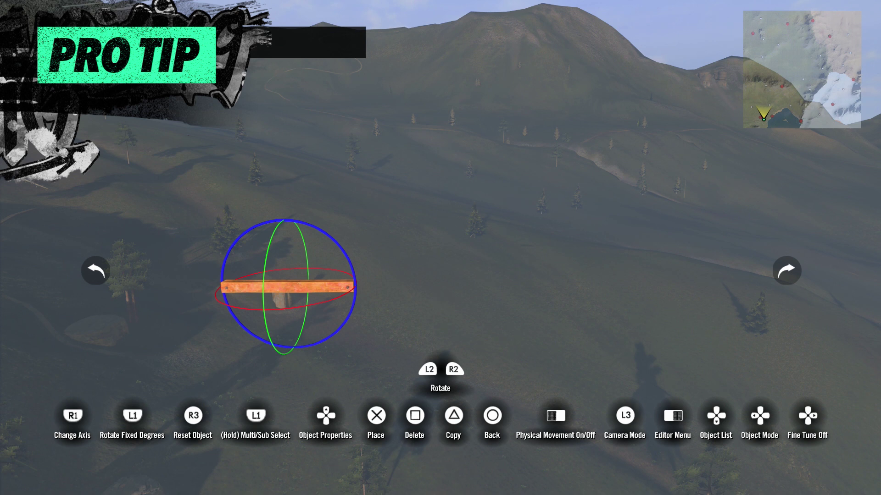
pyautogui.press('Left')
# - Place and reselect the beam several times, shifting it further left between placements
pyautogui.press('Return')
pyautogui.press('Left')
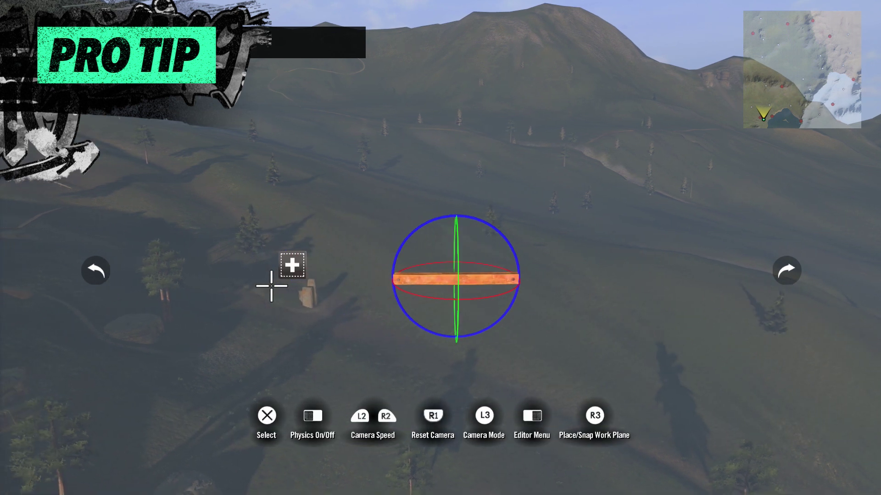
pyautogui.press('Return')
pyautogui.press('Left')
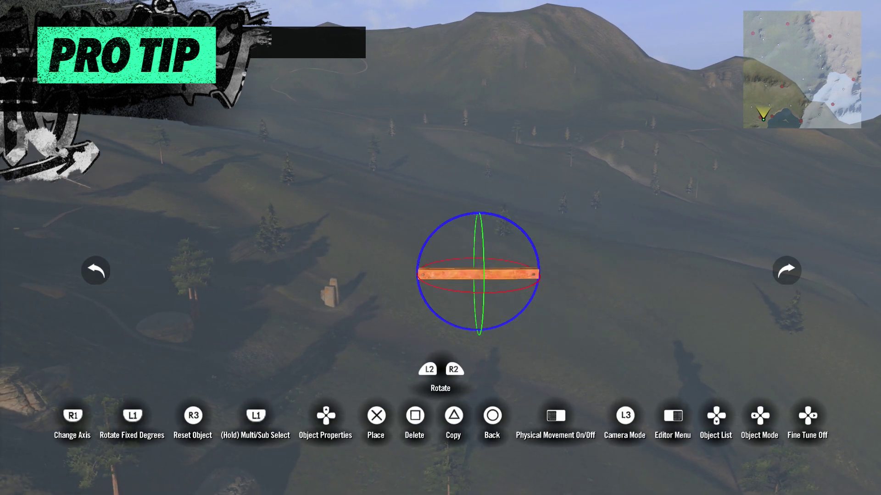
pyautogui.press('Return')
pyautogui.press('Left')
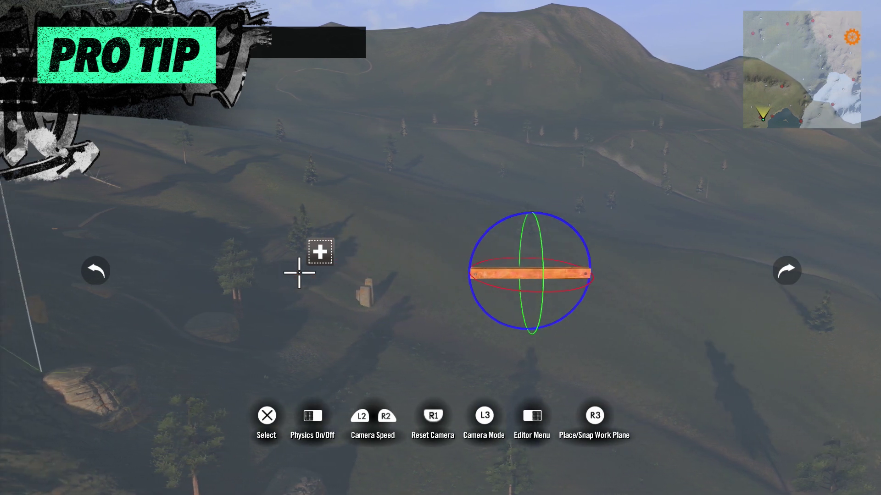
pyautogui.press('Return')
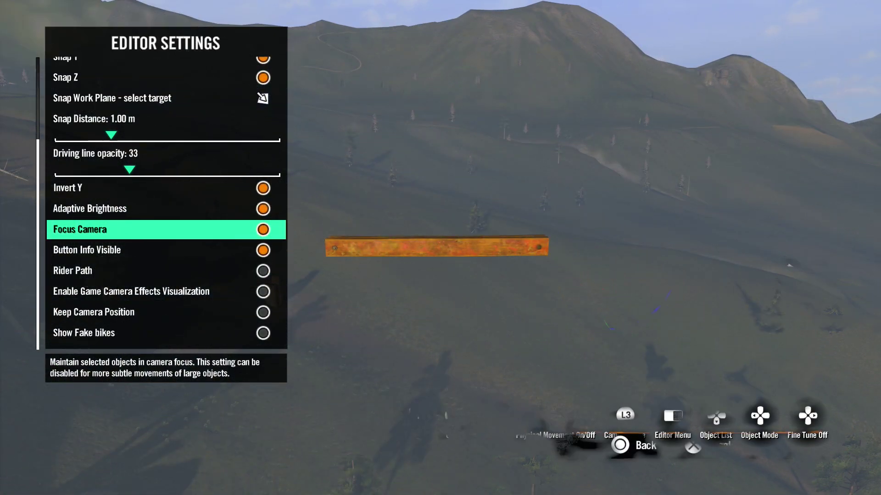
# - Compare the editor view with Button Info Visible turned off and on
pyautogui.press('Down')
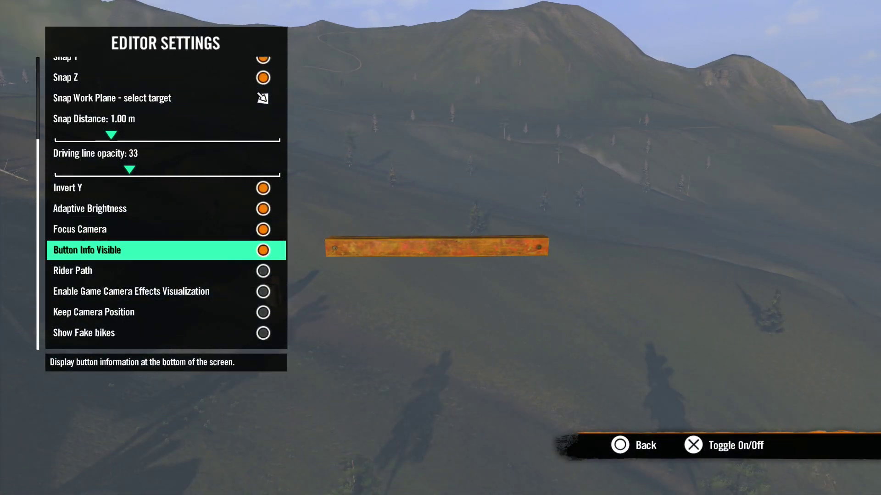
pyautogui.press('Escape')
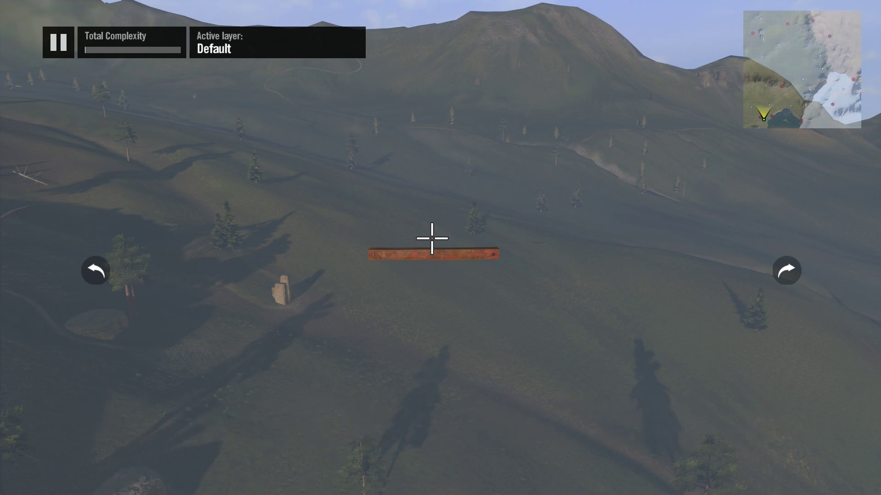
pyautogui.press('Escape')
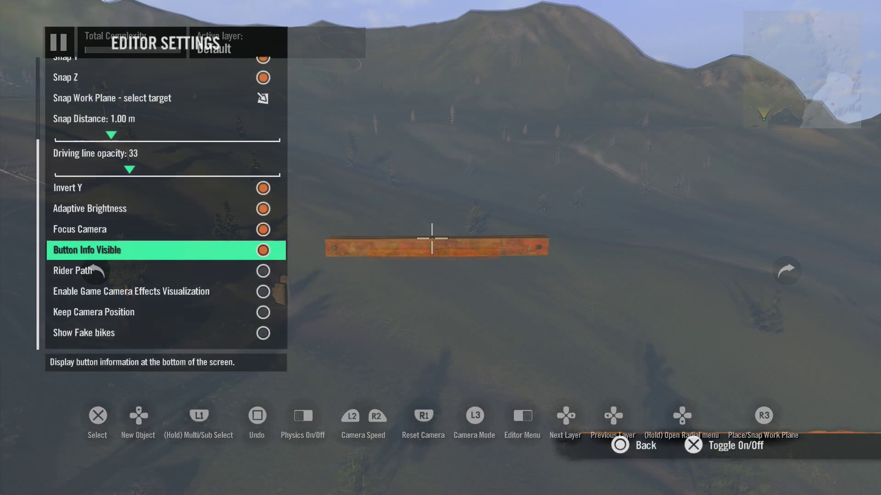
# - Enable Rider Path and ride a test run of the track, returning to the editor from the ramp platform
pyautogui.press('Down')
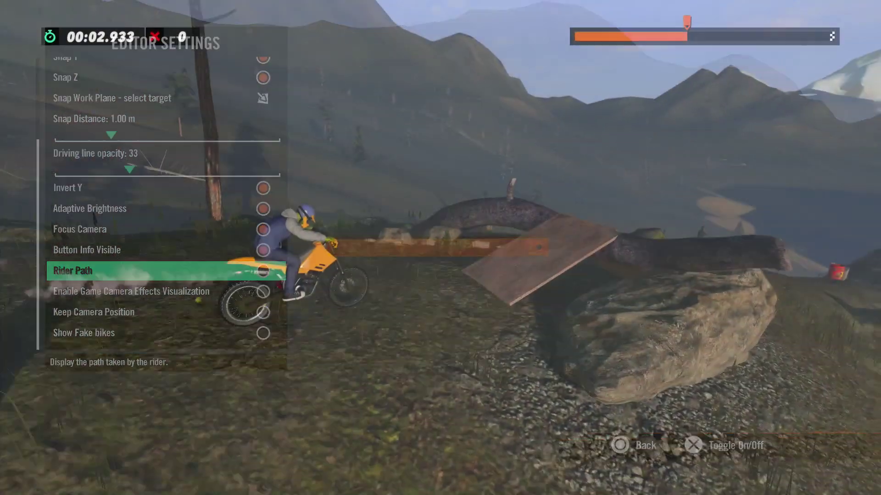
pyautogui.press('Up')
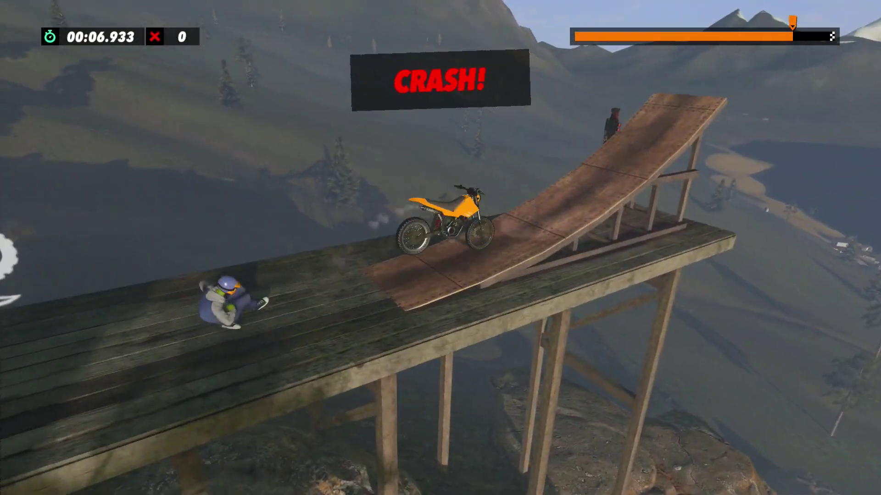
pyautogui.press('Escape')
pyautogui.press('Right')
pyautogui.press('Return')
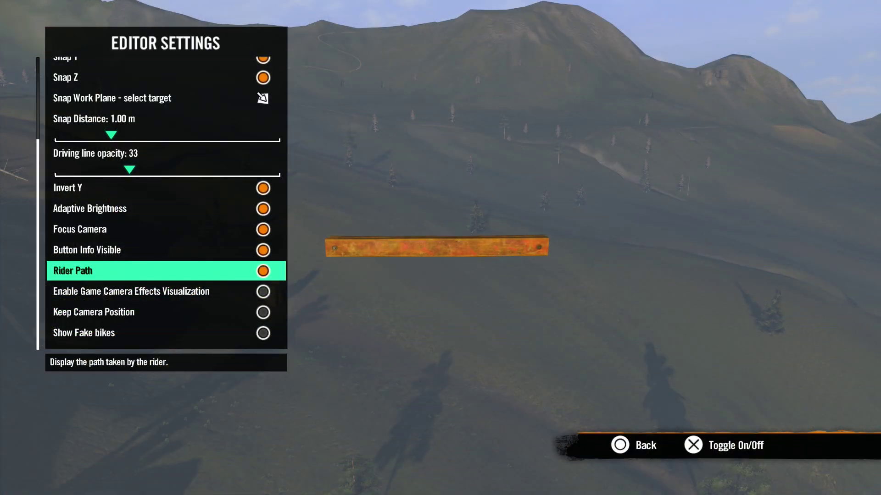
# - Switch Enable Game Camera Effects Visualization off and on to compare the view, leaving it enabled
pyautogui.press('Down')
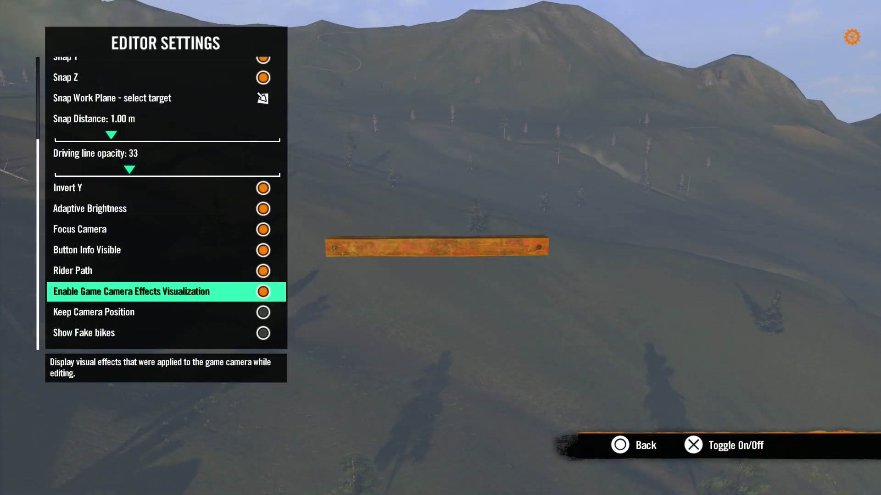
pyautogui.press('Return')
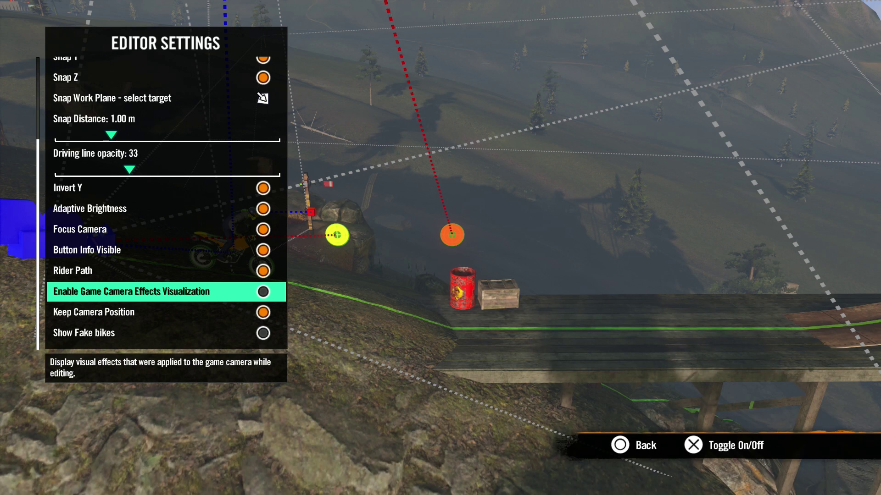
pyautogui.press('Return')
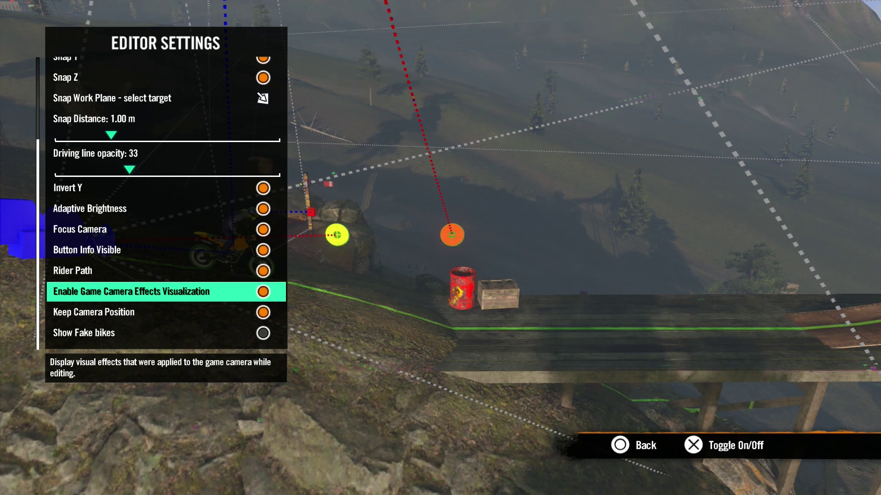
pyautogui.press('Return')
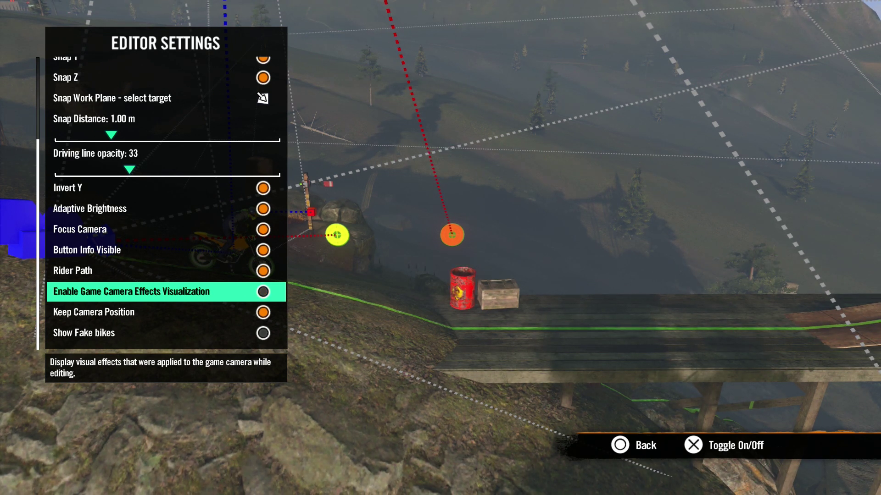
pyautogui.press('Return')
# - Enable Keep Camera Position, ride a test run over the log ramp and return to the editor
pyautogui.press('Down')
pyautogui.press('Return')
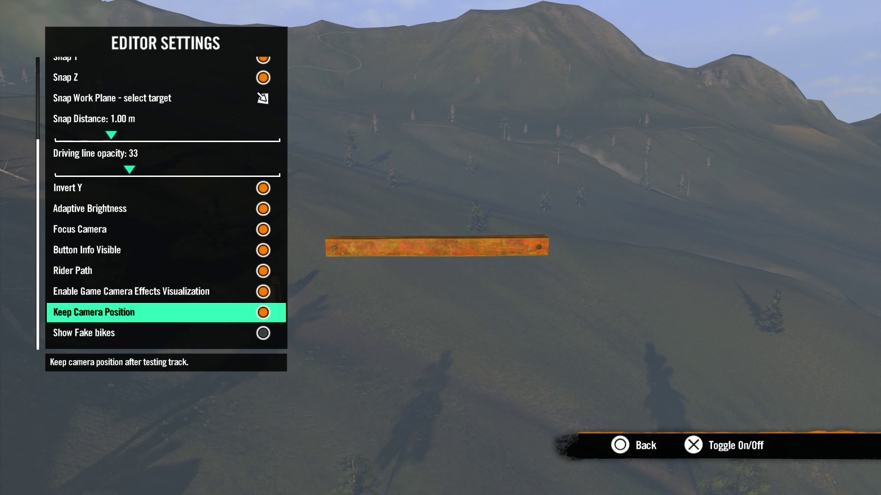
pyautogui.press('Escape')
pyautogui.press('Return')
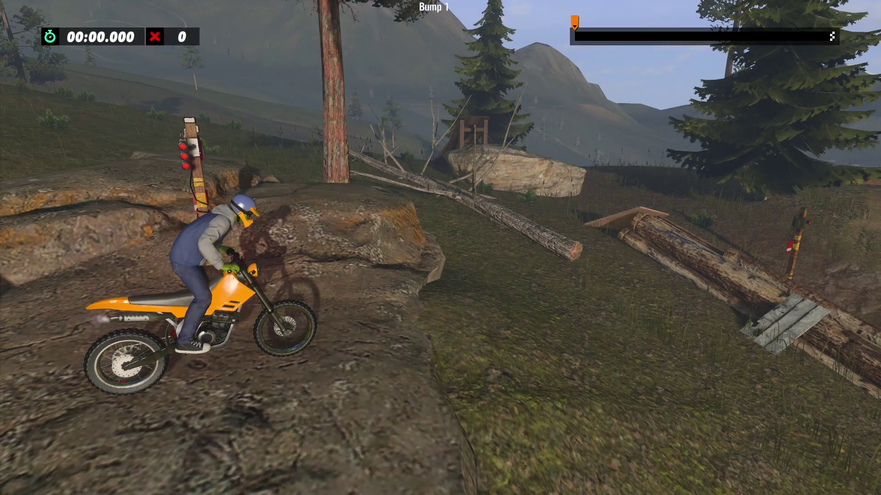
pyautogui.press('Up')
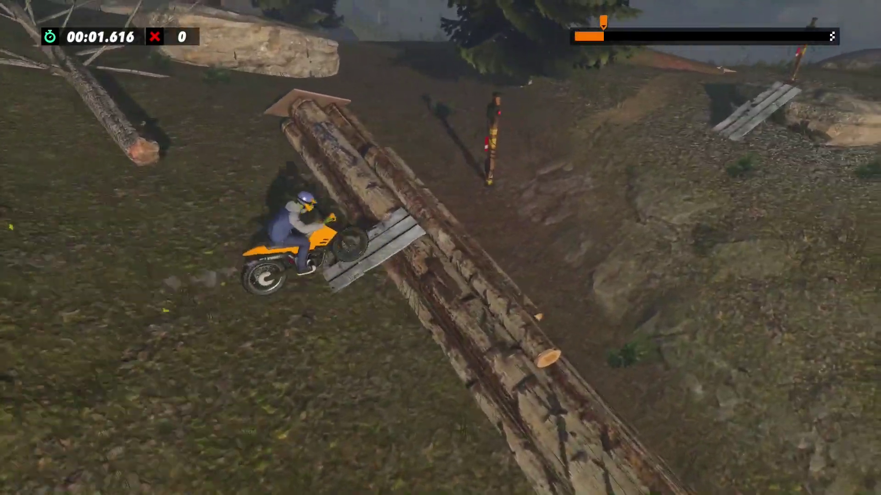
pyautogui.press('Right')
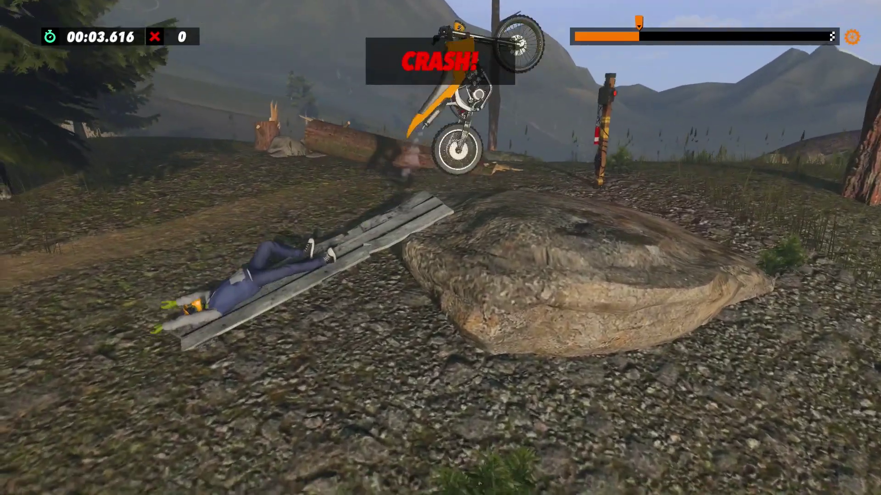
pyautogui.press('Escape')
pyautogui.press('Right')
pyautogui.press('Return')
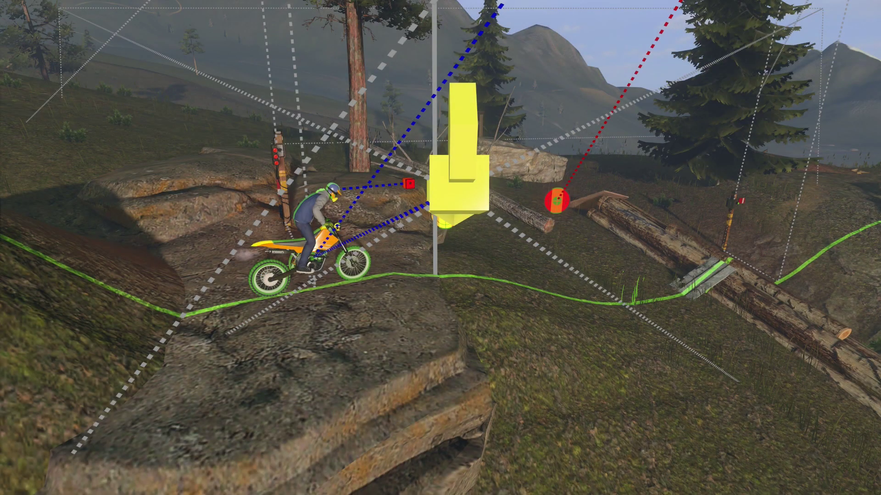
# - Ride another test run from the start over the log ramp to the rock, and resume editing
pyautogui.press('Escape')
pyautogui.press('Return')
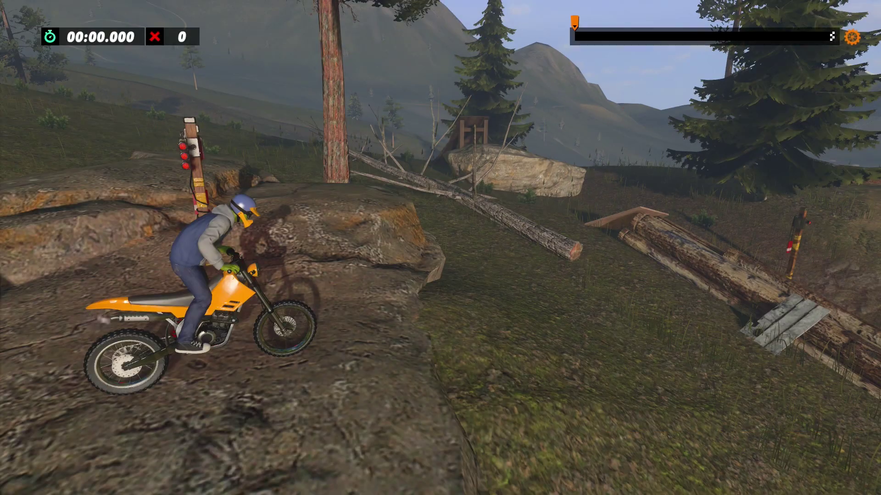
pyautogui.press('Up')
pyautogui.press('Up')
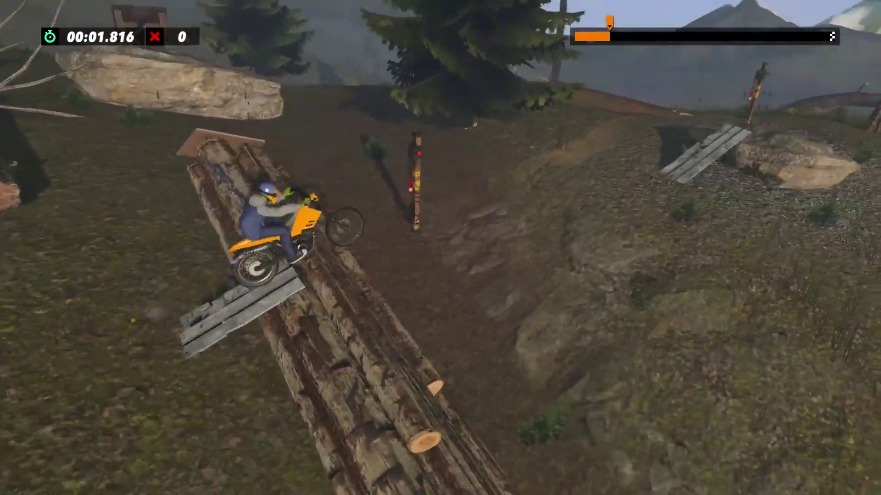
pyautogui.press('Up')
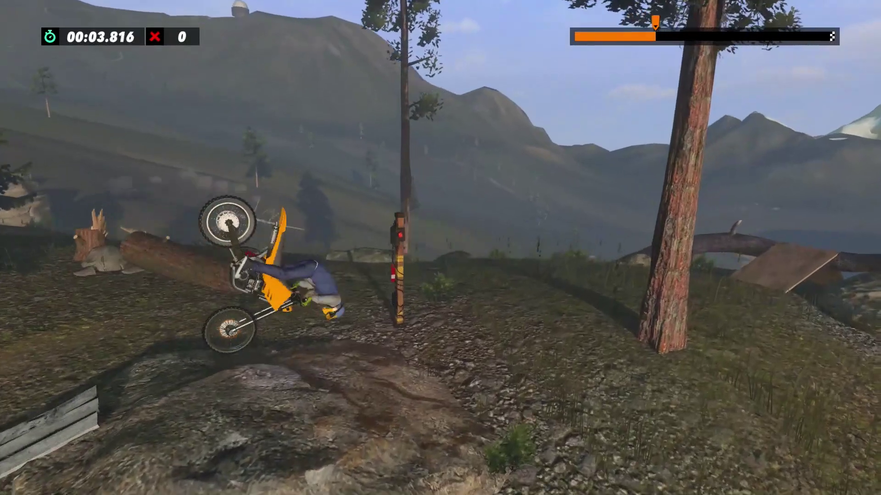
pyautogui.press('Escape')
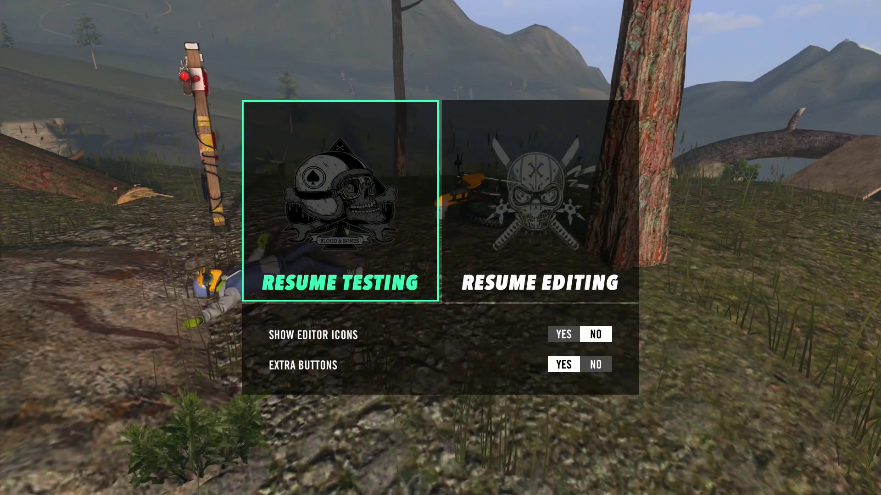
pyautogui.press('Right')
pyautogui.press('Return')
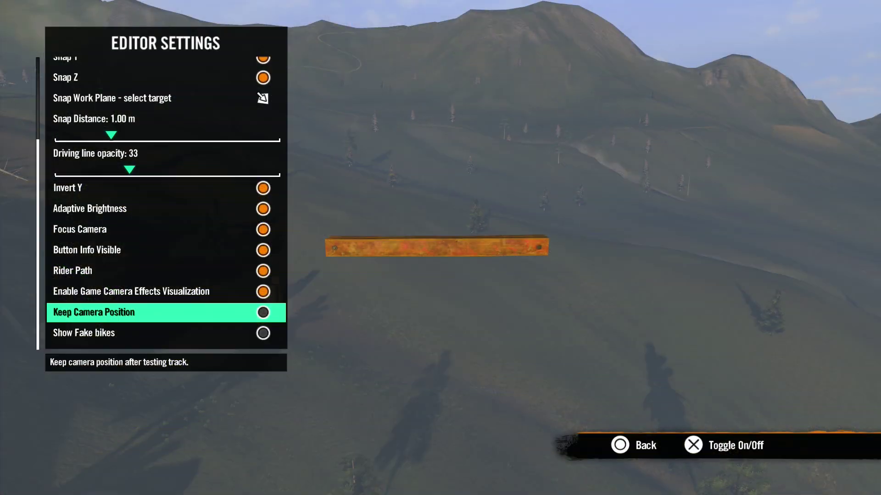
# - Read the description of the Show Fake bikes option and close the editor settings
pyautogui.press('Down')
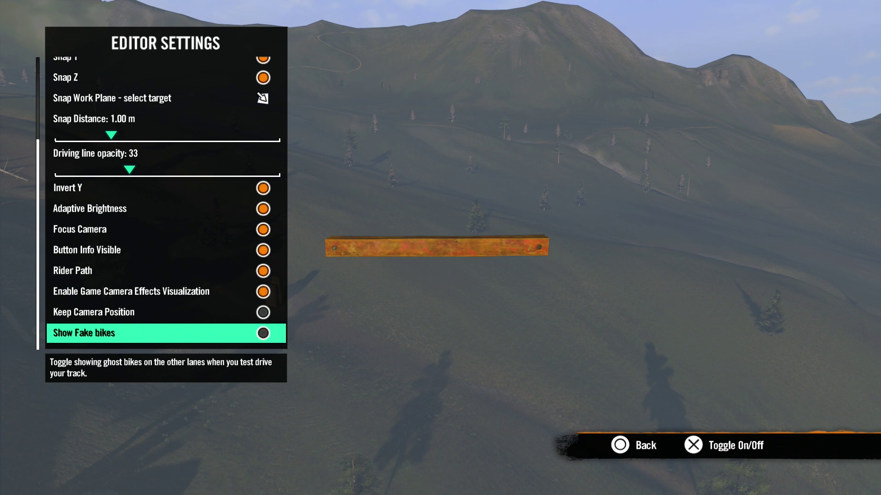
pyautogui.press('Escape')
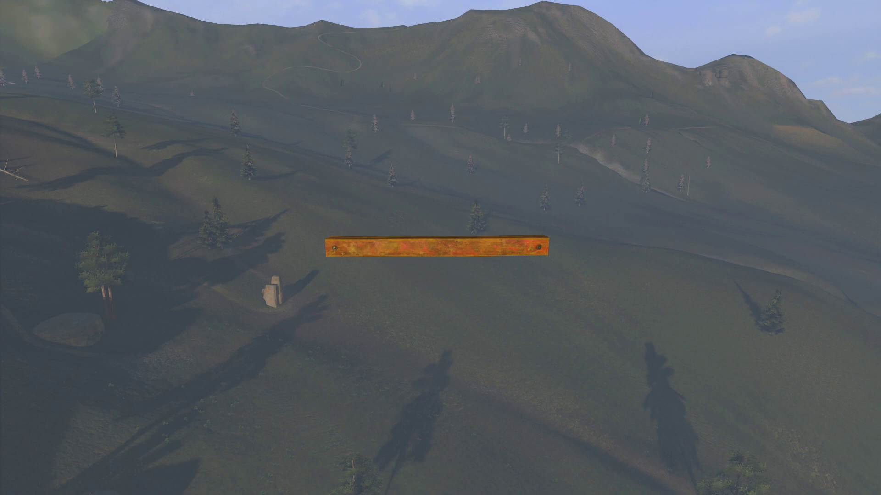
# - Start a track test, pause it and set Show Editor Icons to Yes
pyautogui.press('Up')
pyautogui.press('Up')
pyautogui.press('Up')
pyautogui.press('Up')
pyautogui.press('Up')
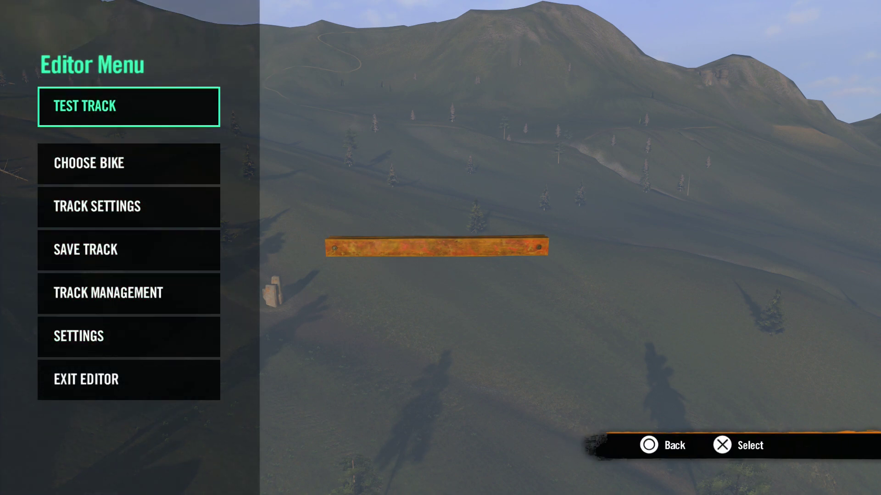
pyautogui.press('Return')
pyautogui.press('Escape')
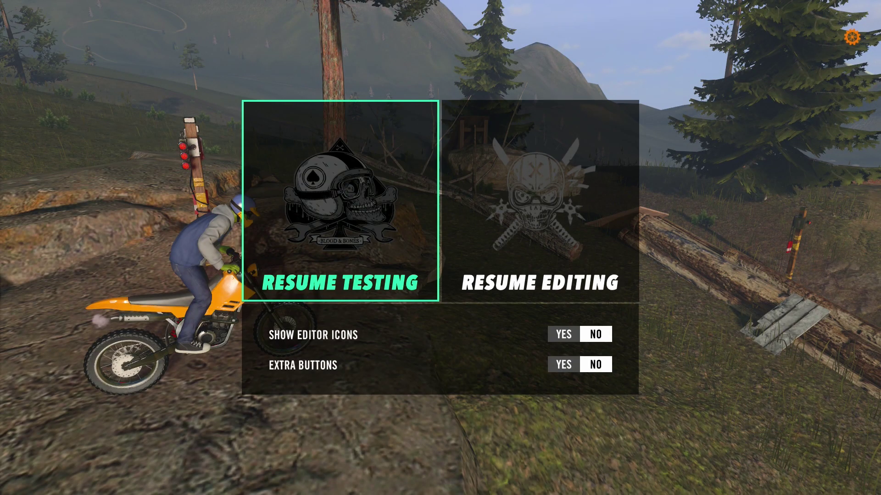
pyautogui.press('Down')
pyautogui.press('Left')
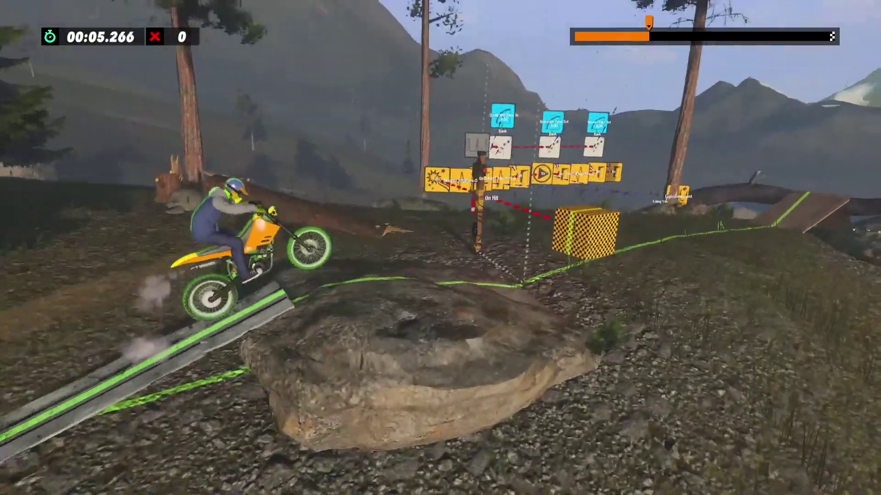
# - Ride the test run with editor icons shown, past the explosion triggers and over the plank ramp to the wooden barrier
pyautogui.press('Up')
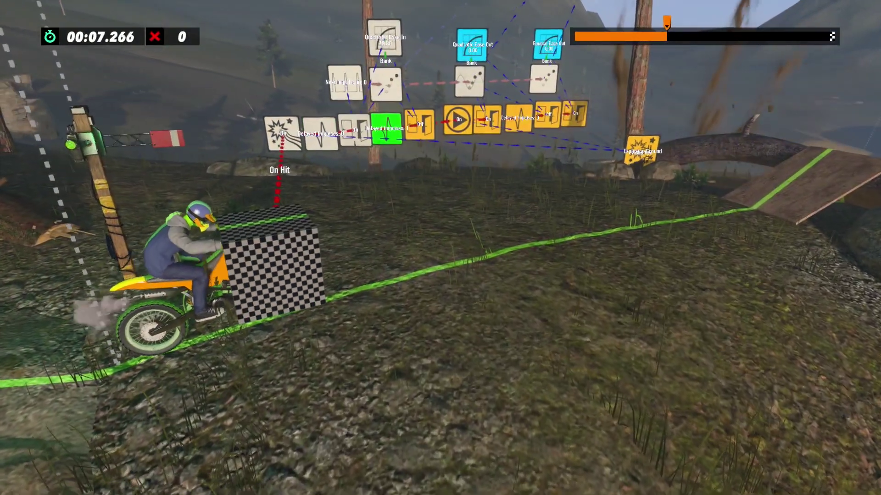
pyautogui.press('Up')
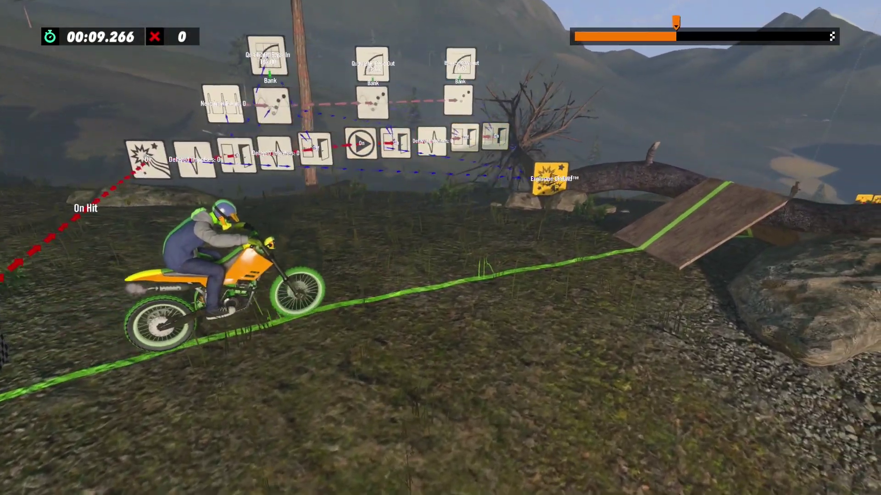
pyautogui.press('Up')
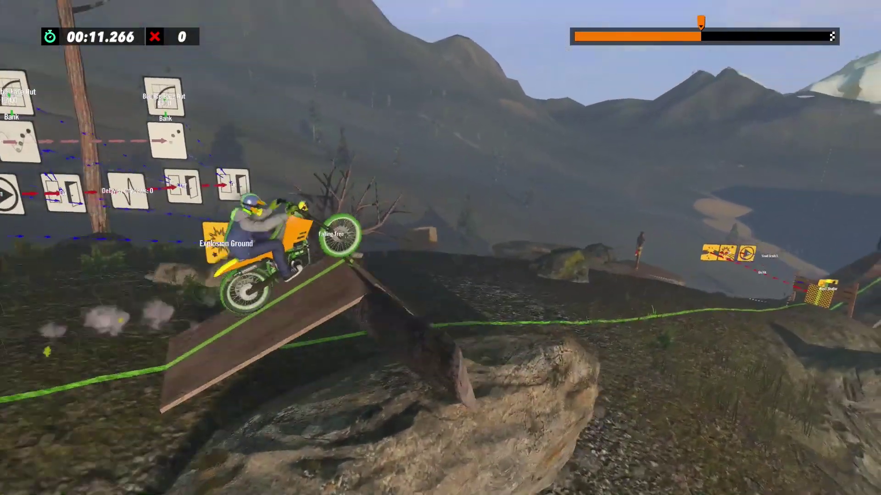
pyautogui.press('Up')
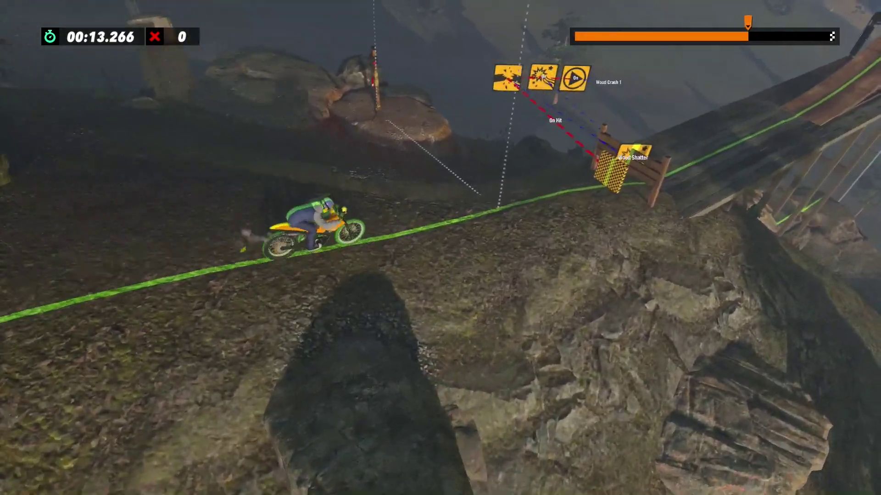
pyautogui.press('Up')
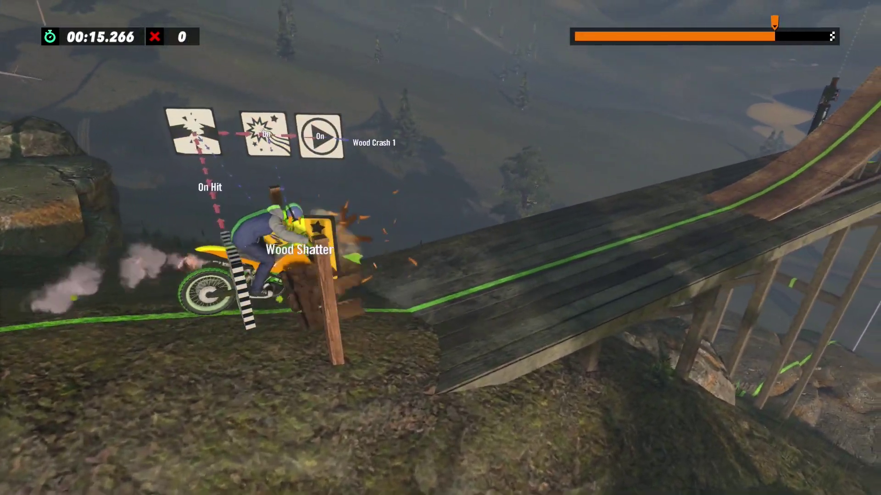
pyautogui.press('Up')
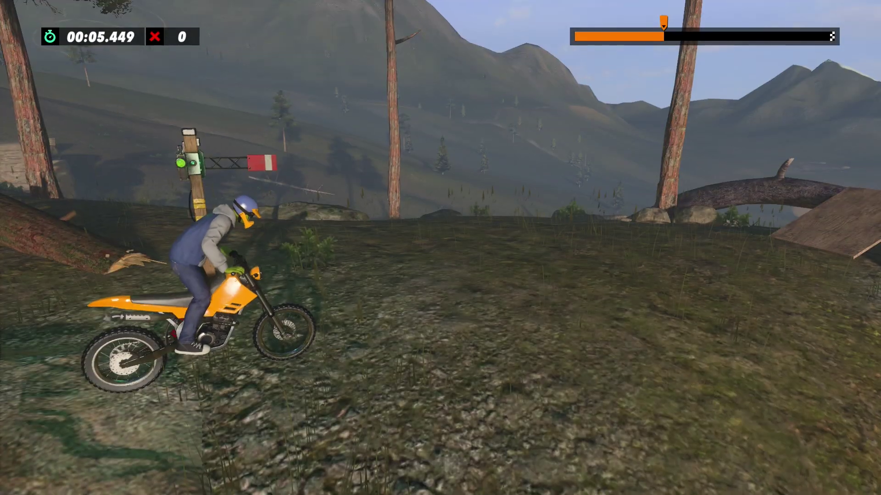
# - Ride a test run without editor icons from the checkpoint, through the wooden barrier and onto the curved ramp
pyautogui.press('Up')
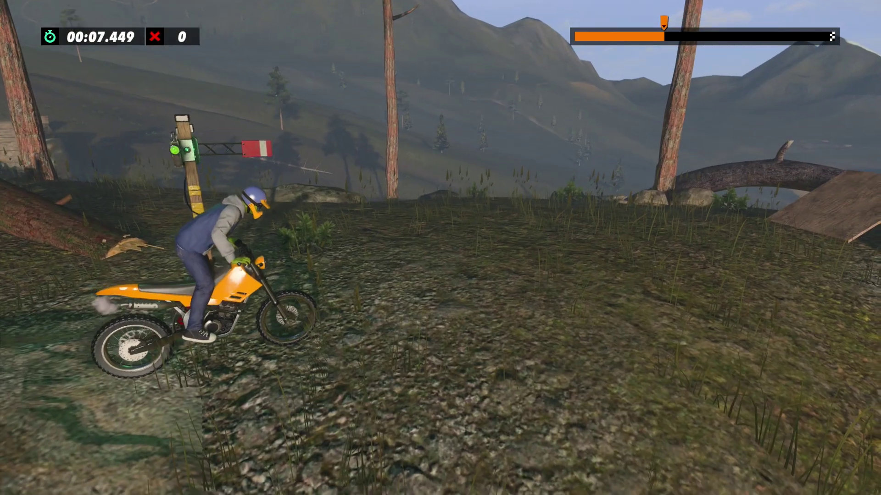
pyautogui.press('Up')
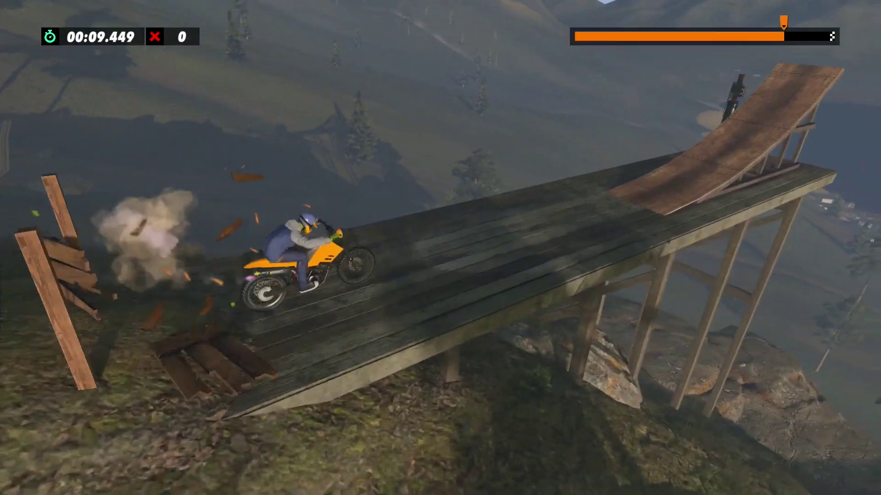